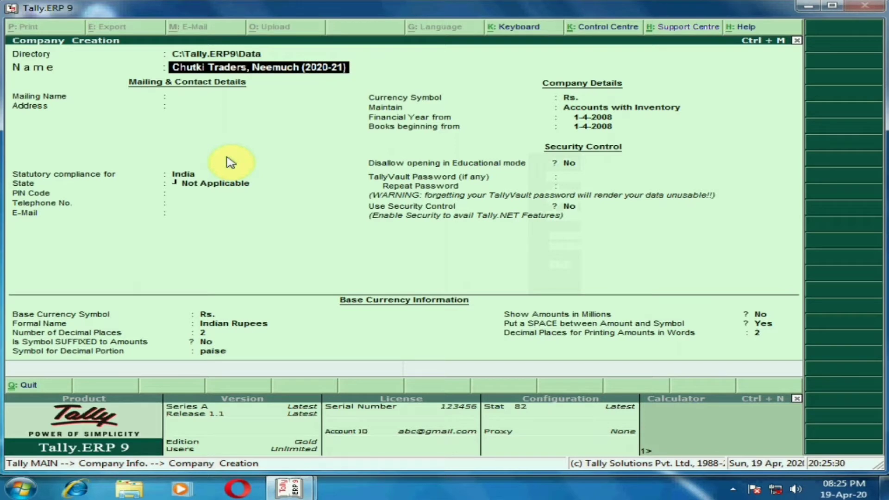
Keep Chutki Traders, Neemuch (2020-21) as the company and mailing name, and enter the company's postal address
key("Return")
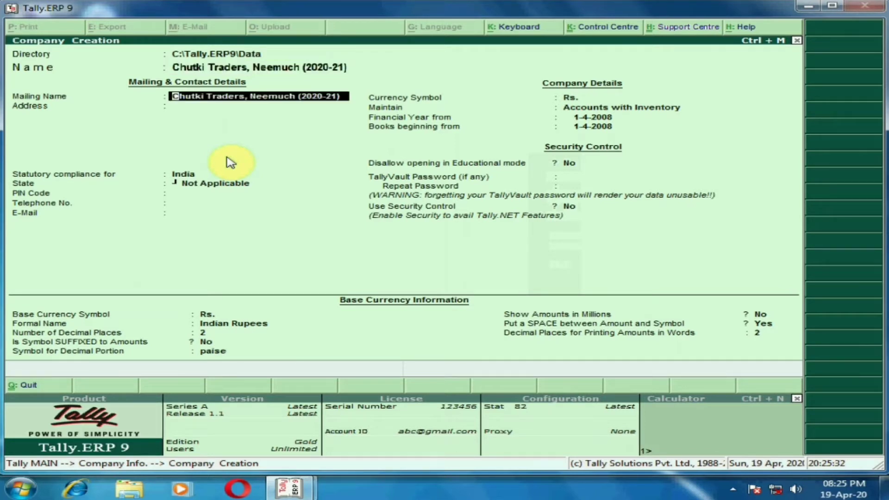
key("Return")
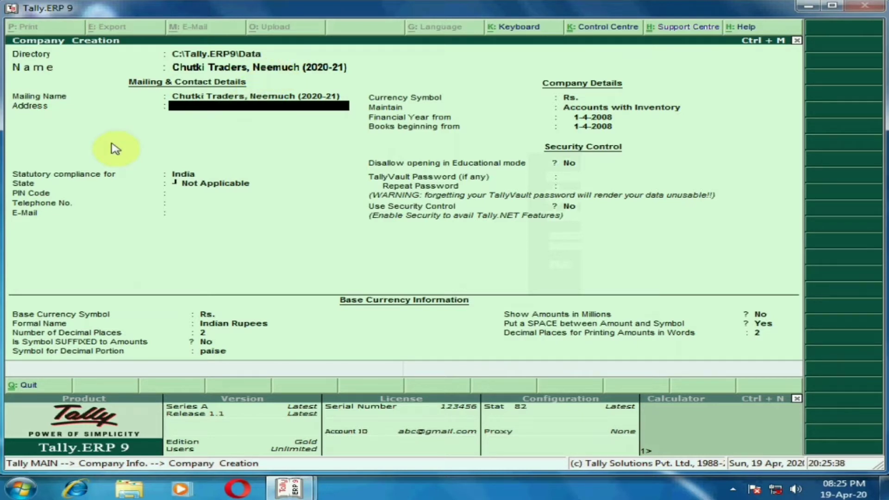
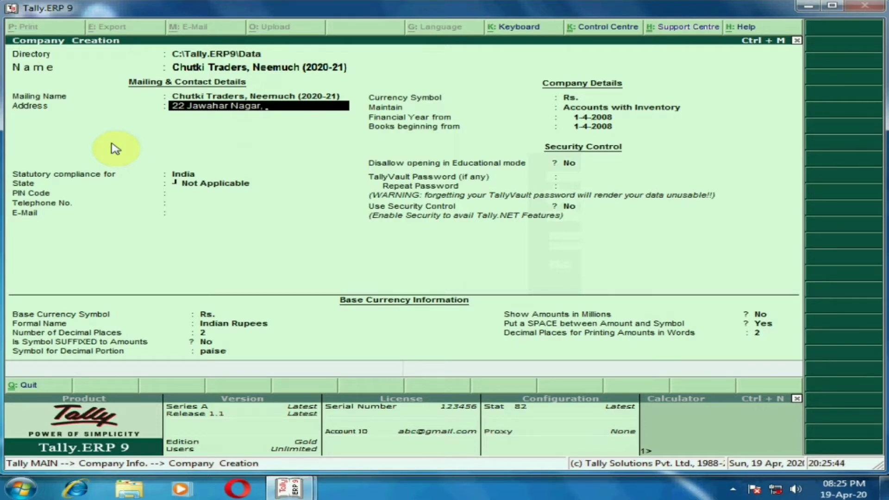
key("Return")
type("Neemuch")
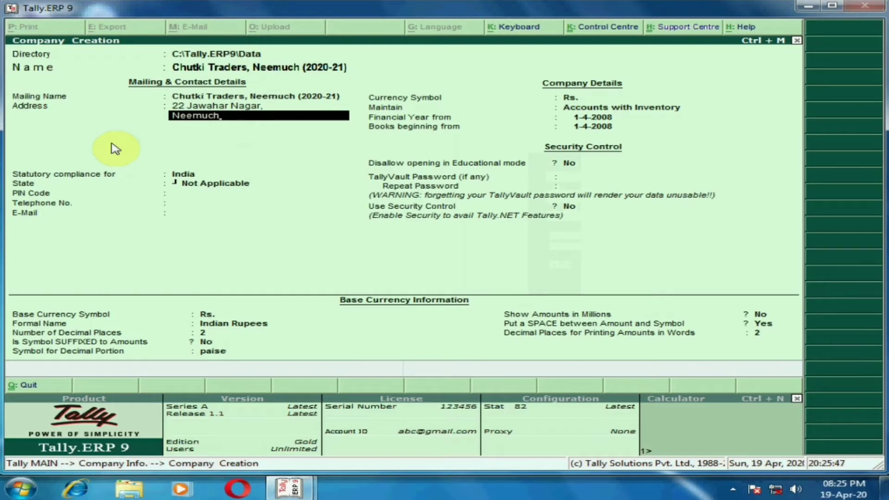
key("Return")
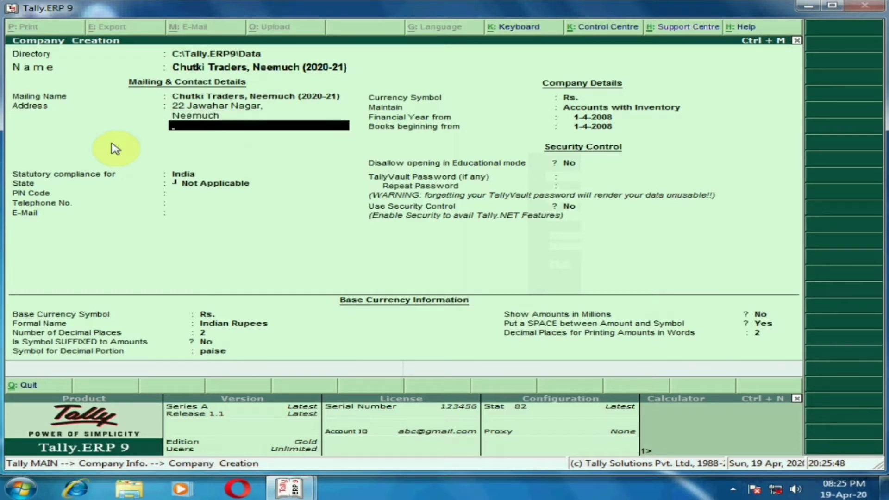
key("Return")
key("Return")
Keep India for statutory compliance, set the state to Madhya Pradesh, and enter the company's postal code
type("Madh")
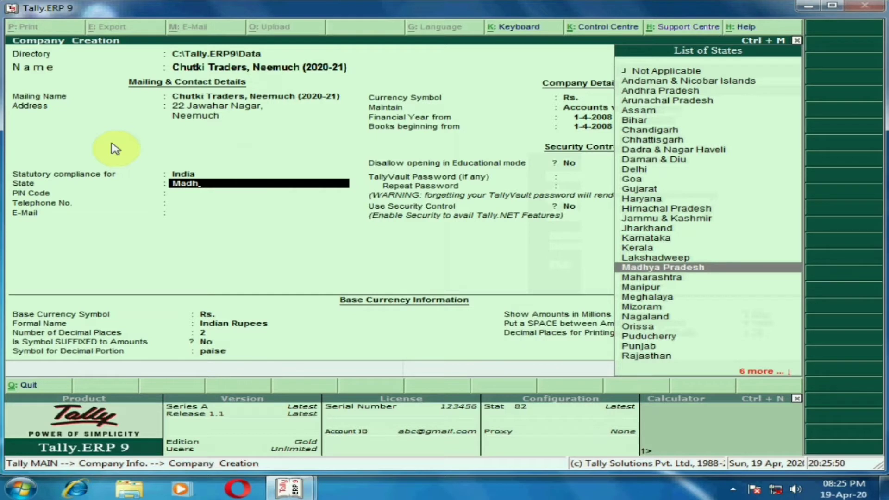
key("Return")
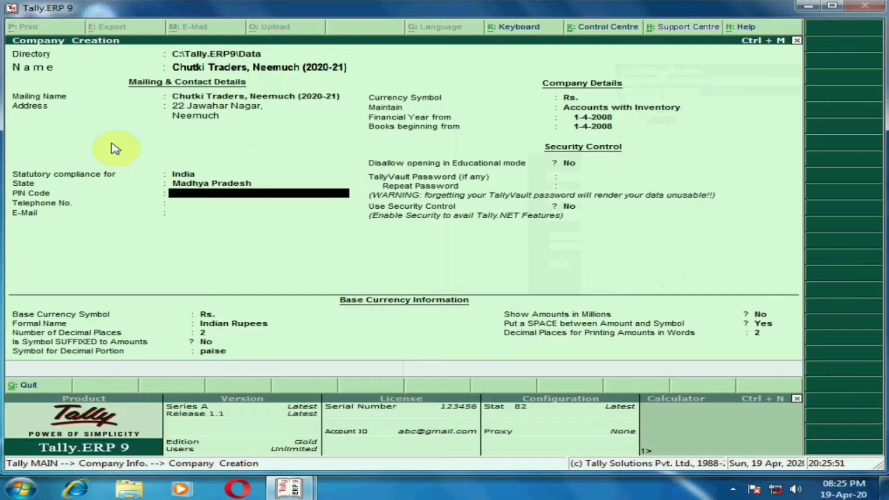
type("458441")
key("Return")
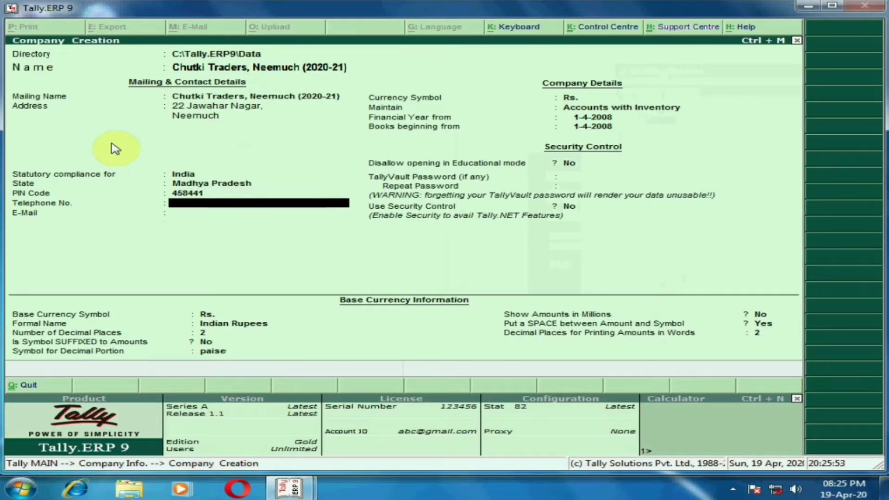
Enter the company's telephone number and e-mail address in its contact details
key("Return")
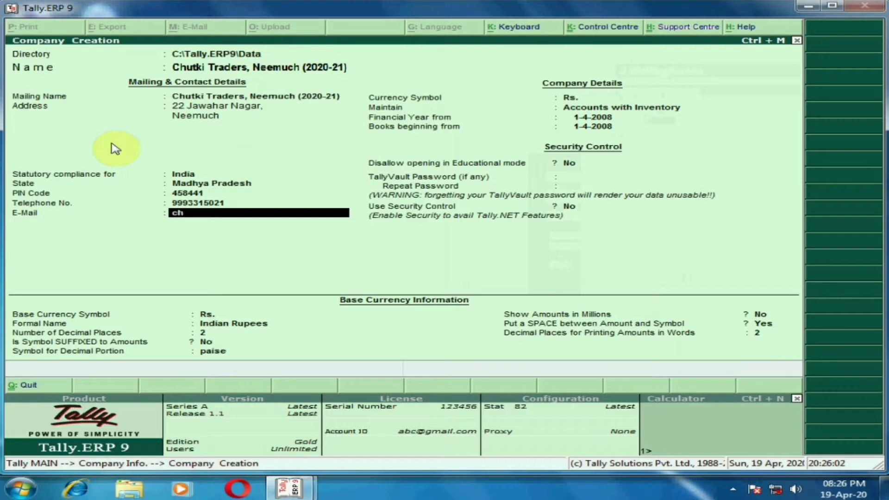
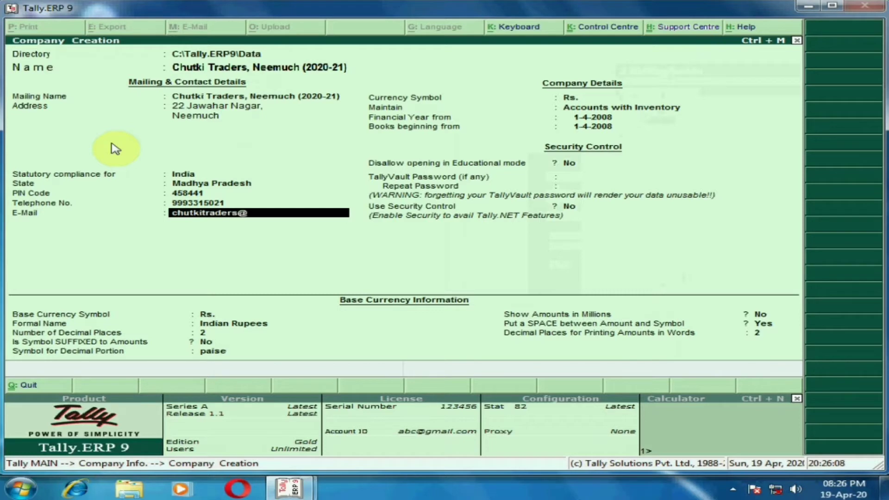
key("Return")
key("Return")
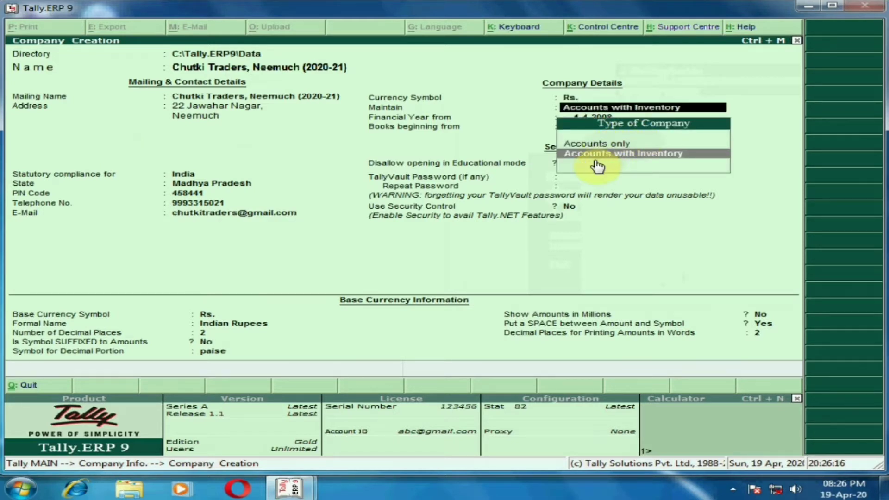
Keep Rs. as the currency symbol and choose Accounts with Inventory as the type of company to maintain
key("Up")
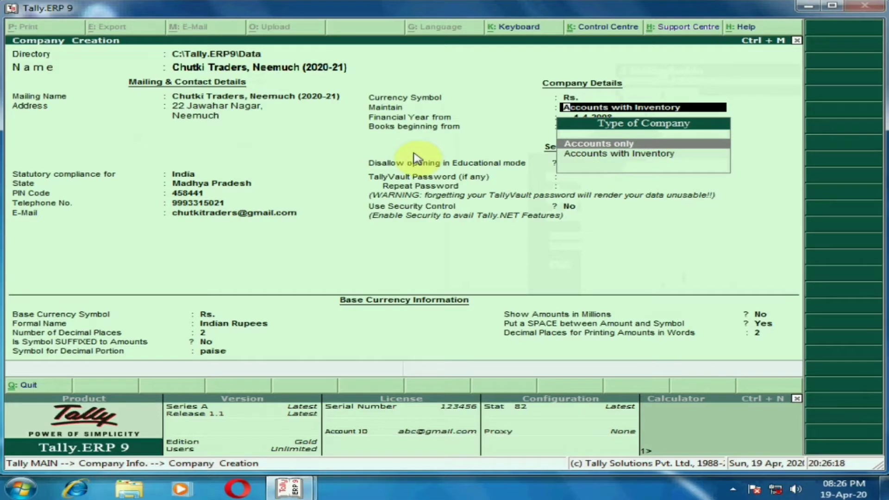
key("Down")
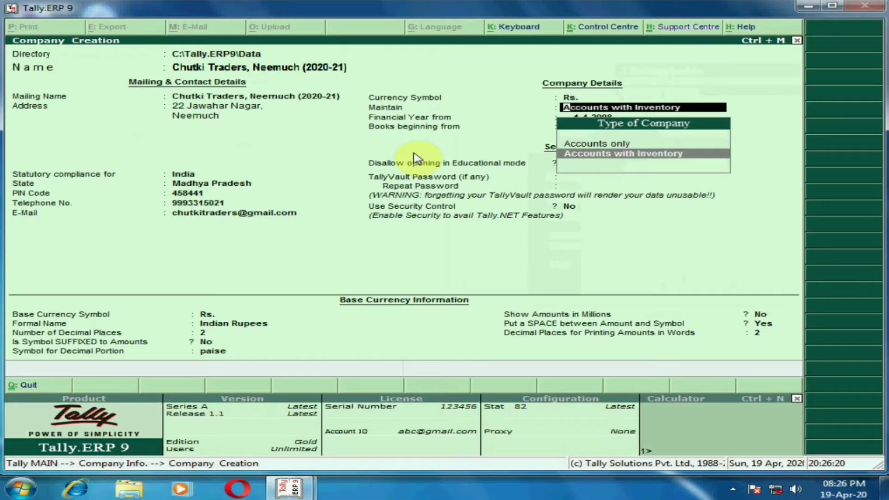
key("Return")
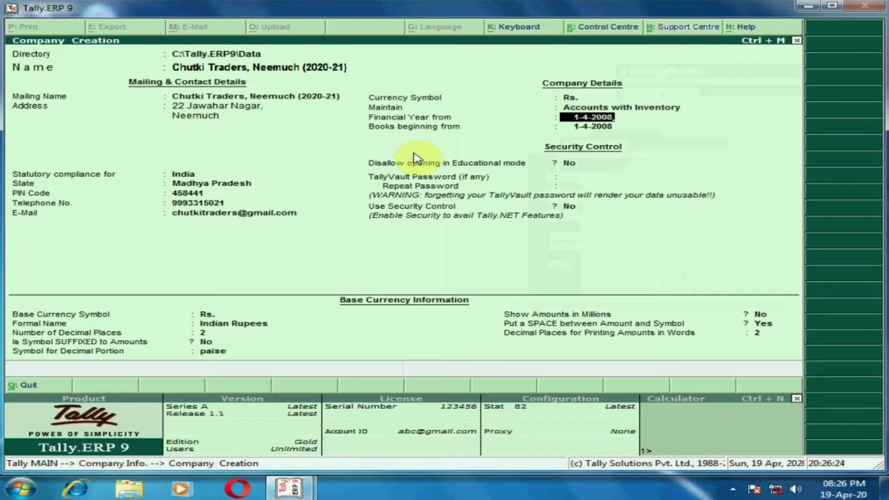
Set the financial year to start from 1-4-2020 and keep the same date for the beginning of books
type("1-4-20")
key("Return")
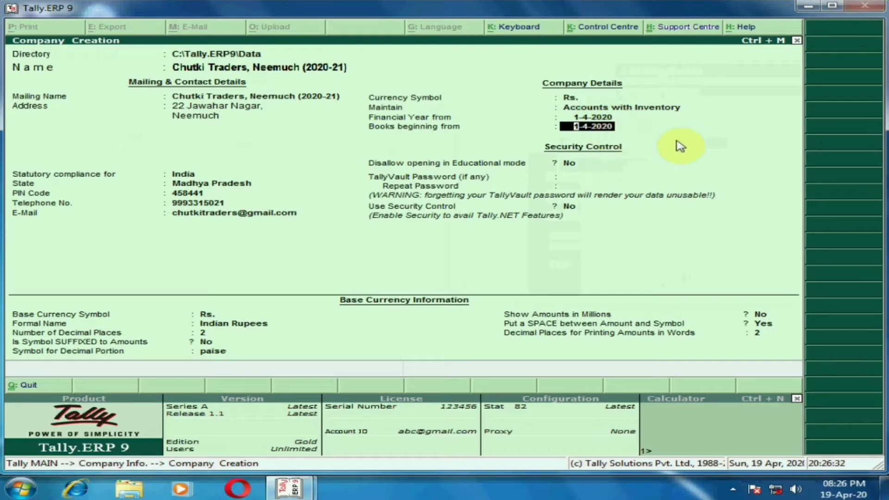
key("Return")
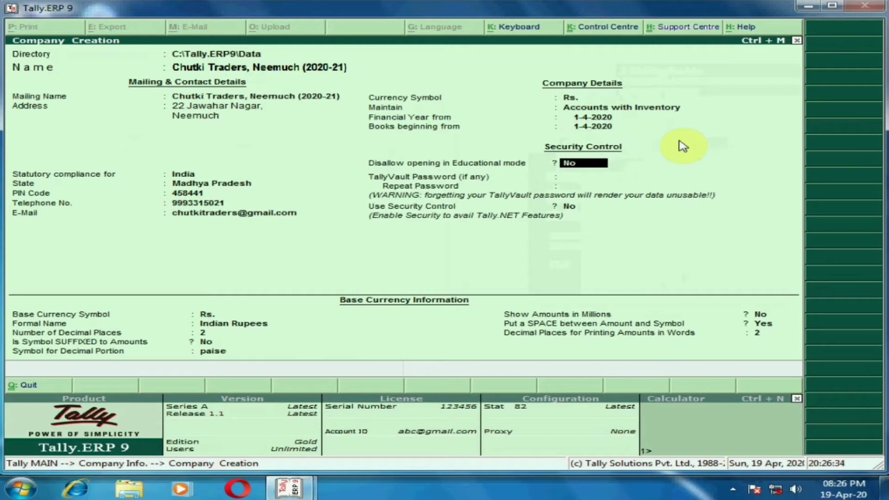
Keep the default security control and base currency settings, and accept the company creation
key("Return")
key("Return")
key("Return")
key("Return")
key("Return")
key("Return")
key("Return")
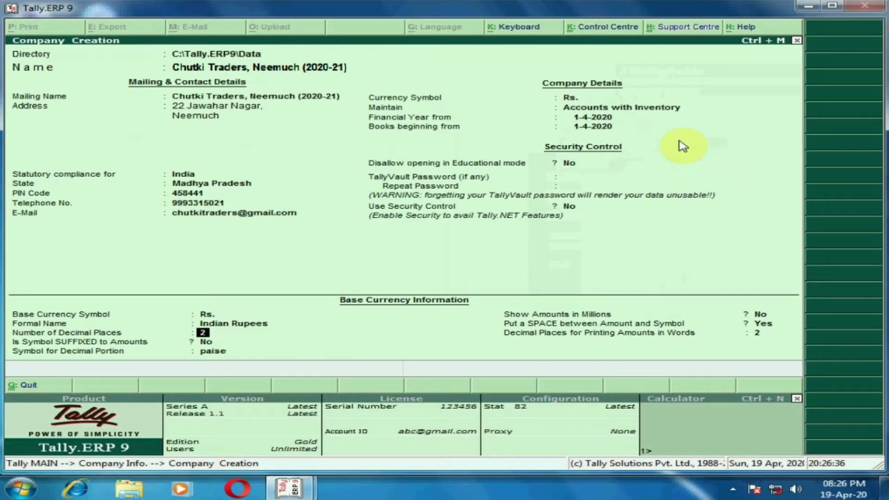
key("Return")
key("Return")
key("Return")
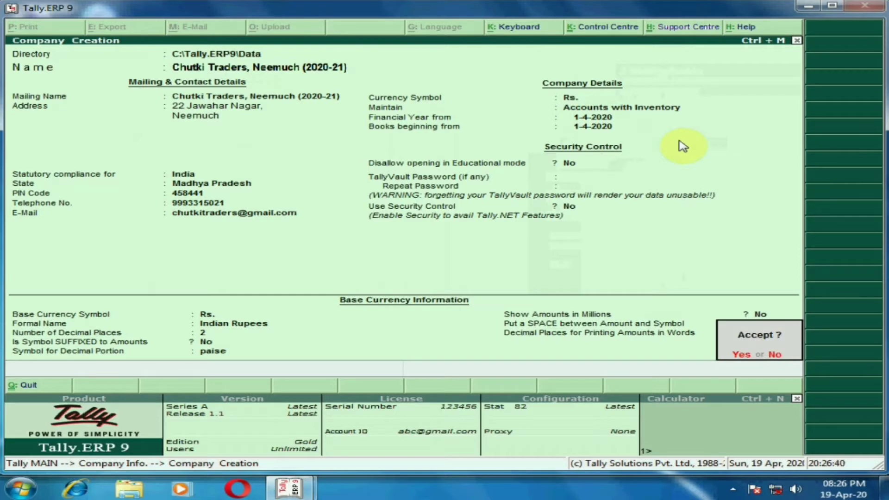
key("Return")
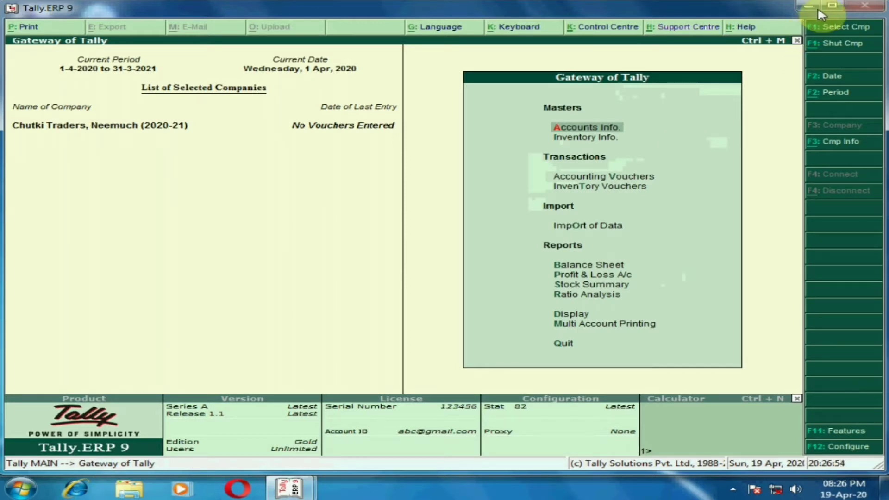
Maximize the program window and open the creation form for a single ledger in Accounts Info
left_click(832, 6)
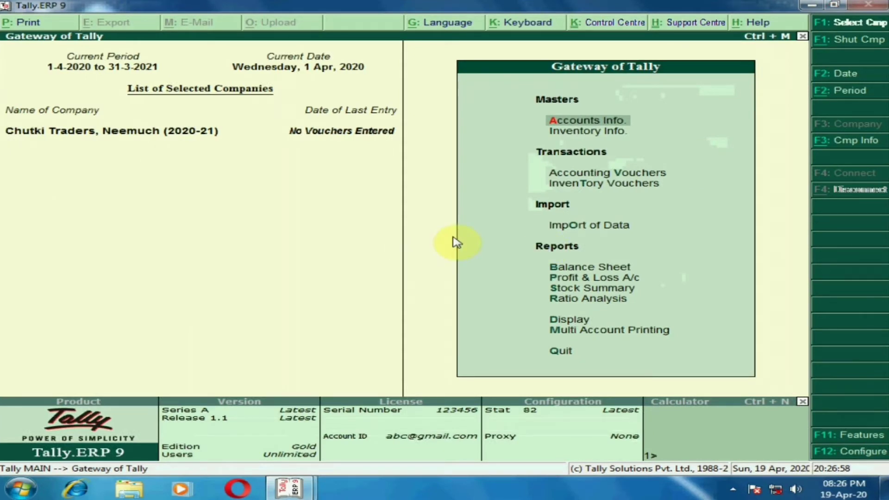
key("Down")
key("Up")
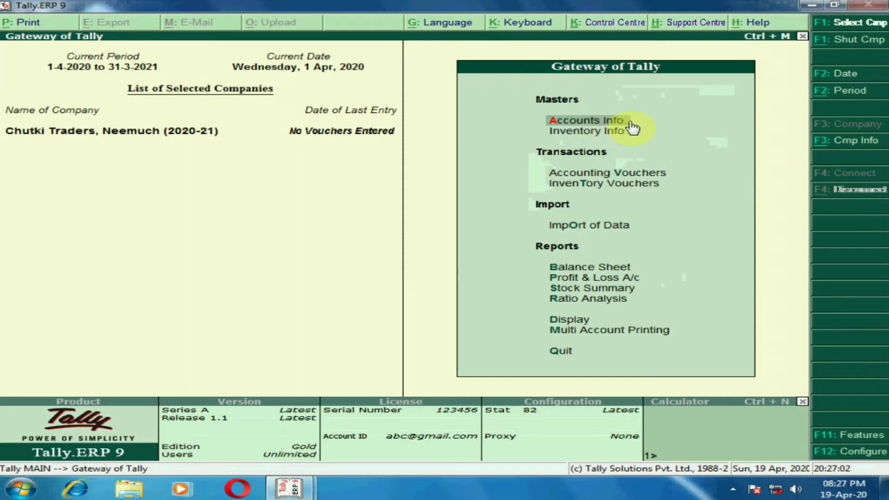
left_click(665, 127)
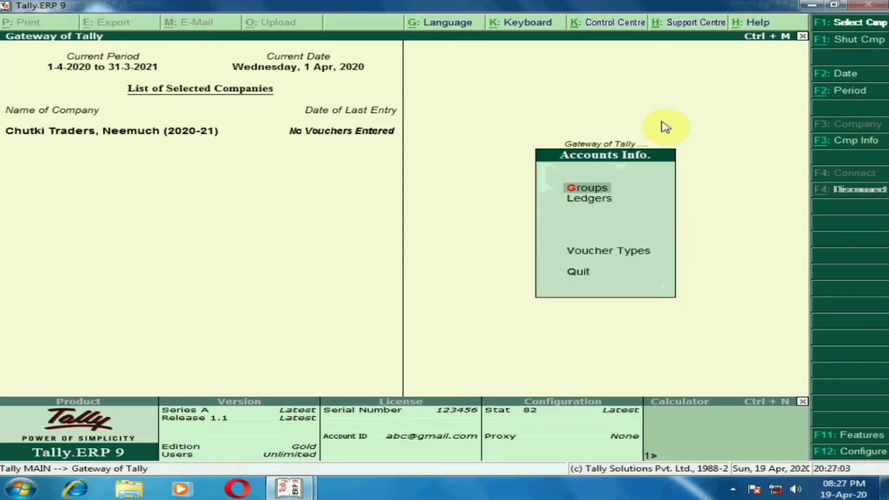
key("Down")
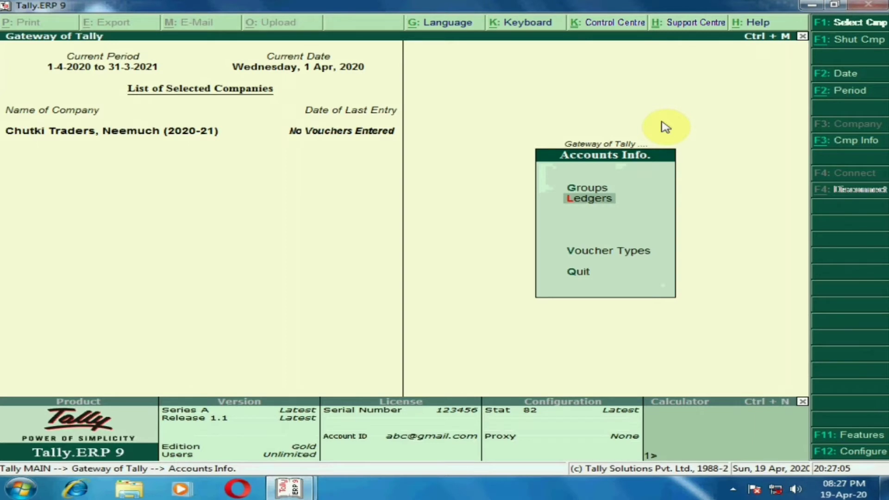
key("Return")
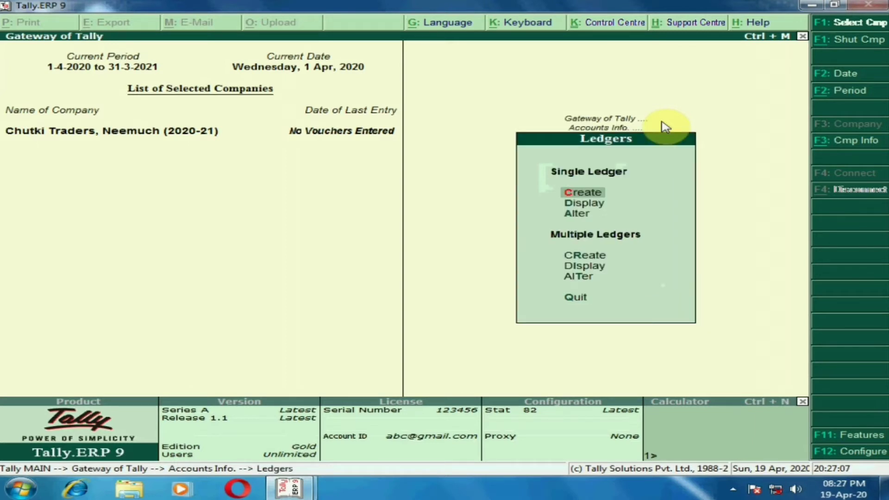
key("Return")
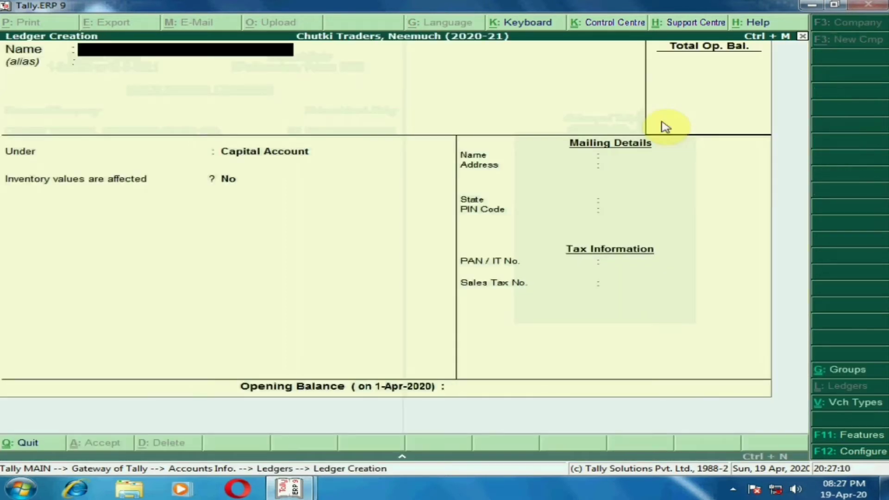
Name the ledger Capital A/c, place it under Capital Account, and keep No for inventory values affected
type("Capital A/c")
key("Return")
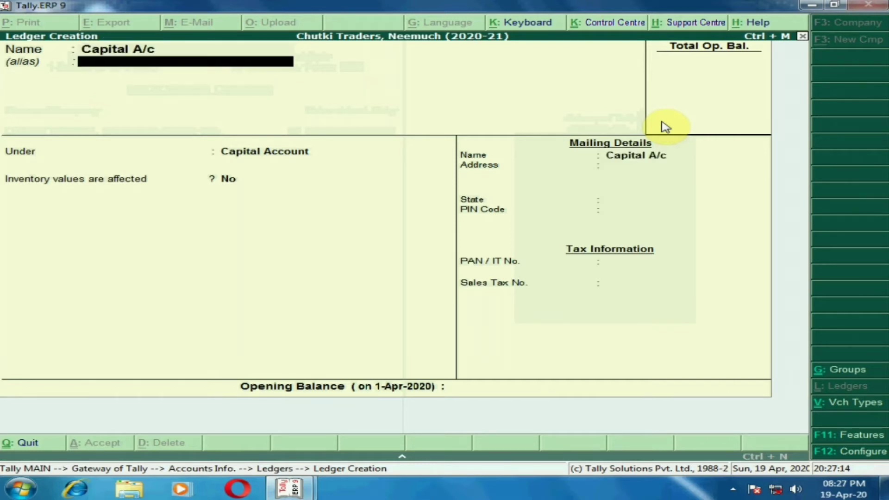
key("Return")
key("Return")
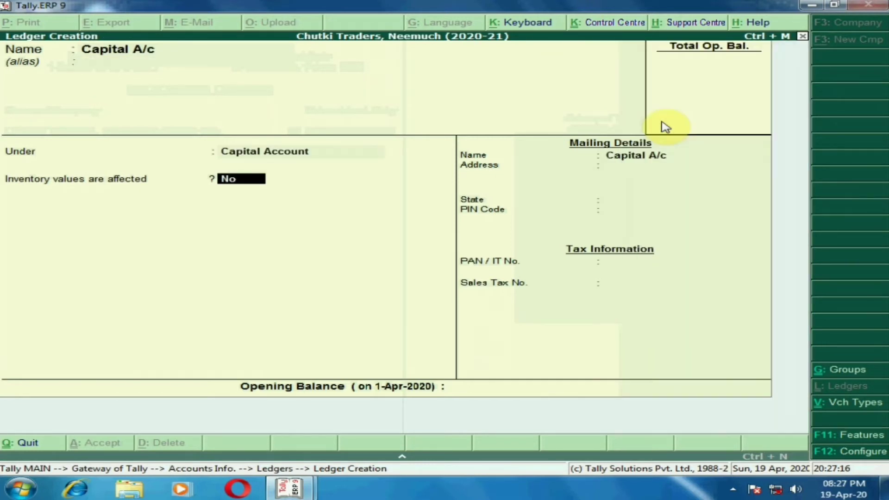
key("Return")
Set the ledger's state to Madhya Pradesh, save it with the other details blank, and quit ledger creation
key("Return")
type("Mad")
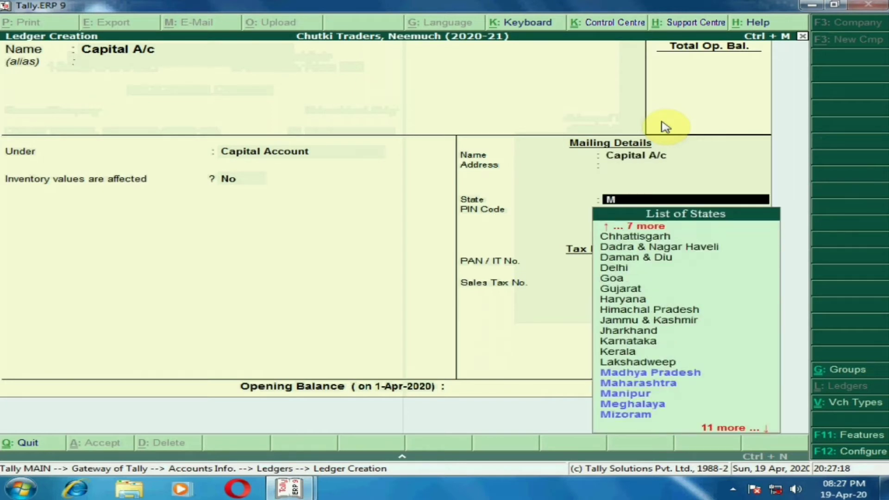
key("Return")
key("Return")
key("Return")
key("Return")
key("Return")
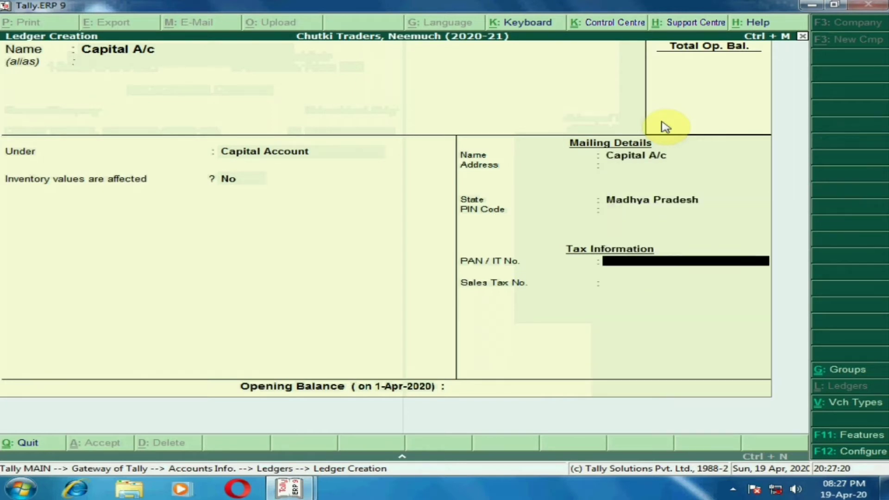
key("Return")
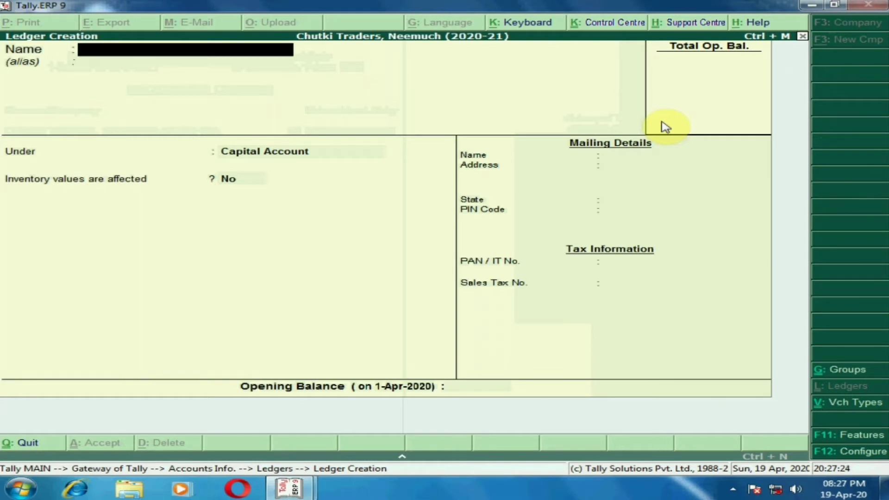
key("Escape")
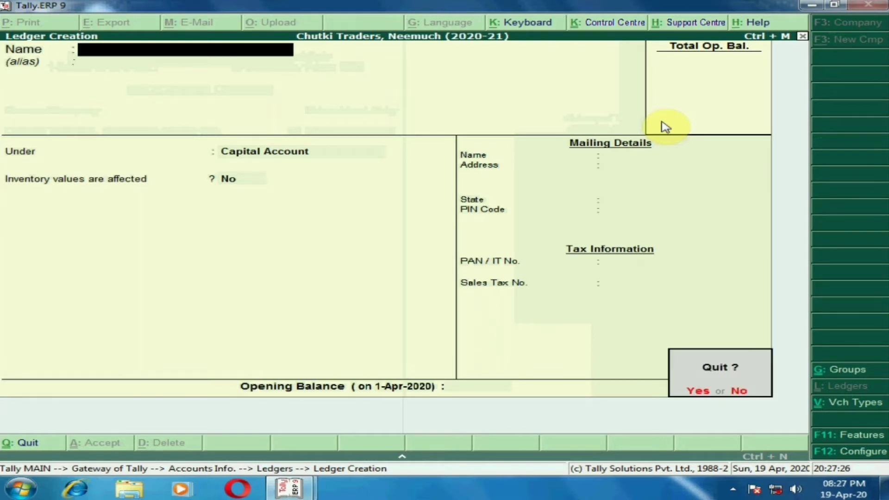
key("Return")
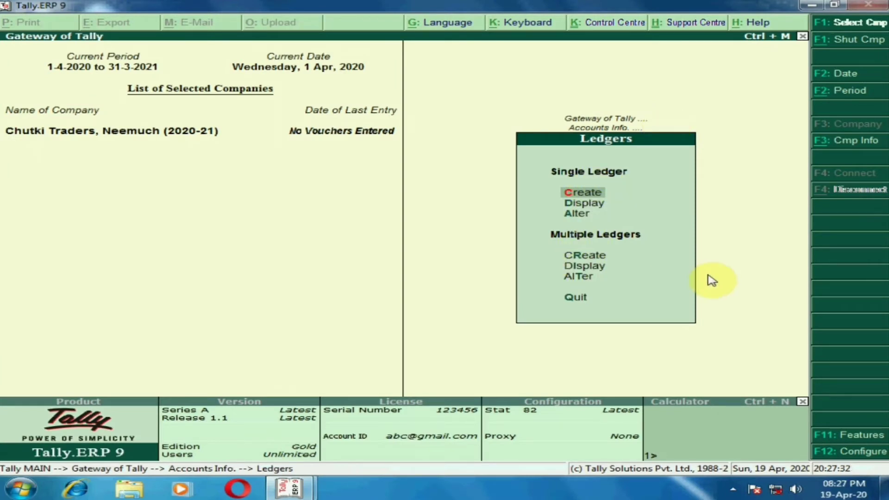
Start creating multiple ledgers under the Bank Accounts group
key("Down")
key("Down")
key("Down")
key("Return")
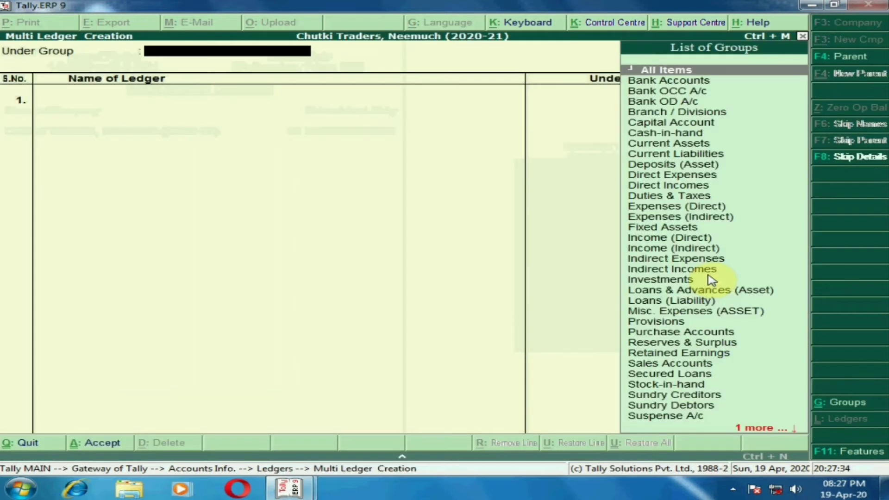
type("Ban")
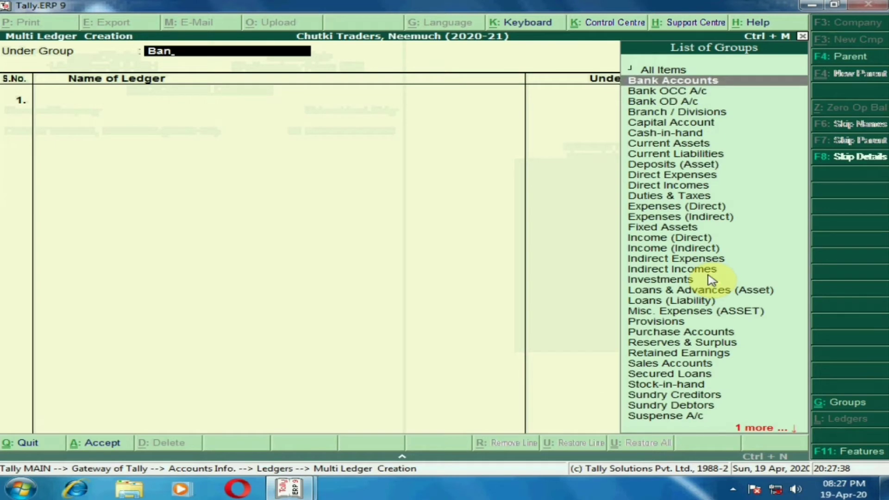
key("Return")
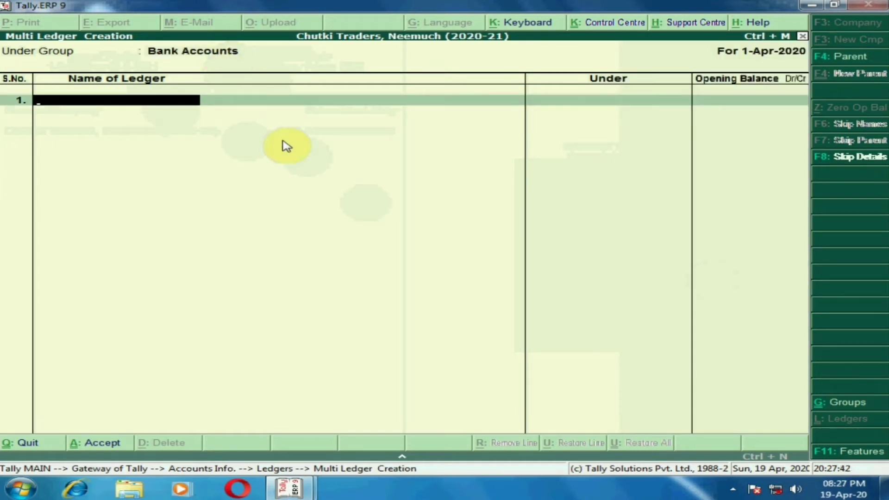
Add the ledgers HDFC Bank A/c and Axis Bank A/c under Bank Accounts, leaving their opening balances blank
type("HDFC Bank A/c")
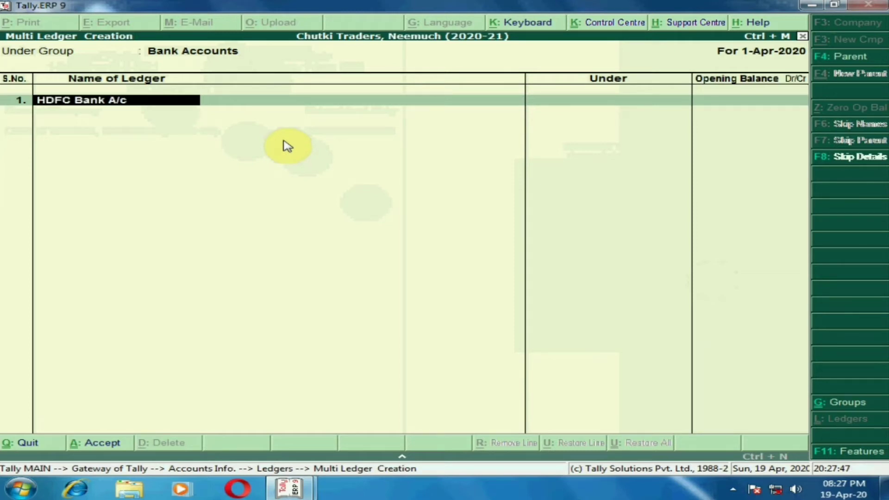
key("Return")
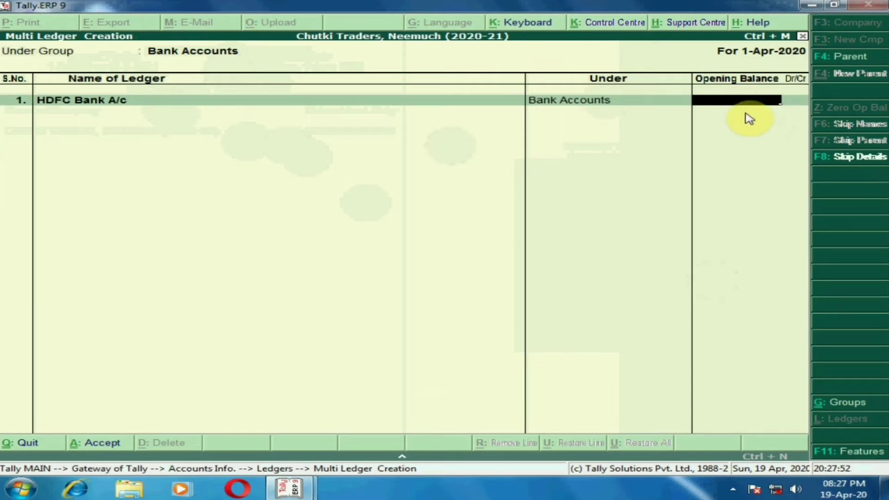
key("Return")
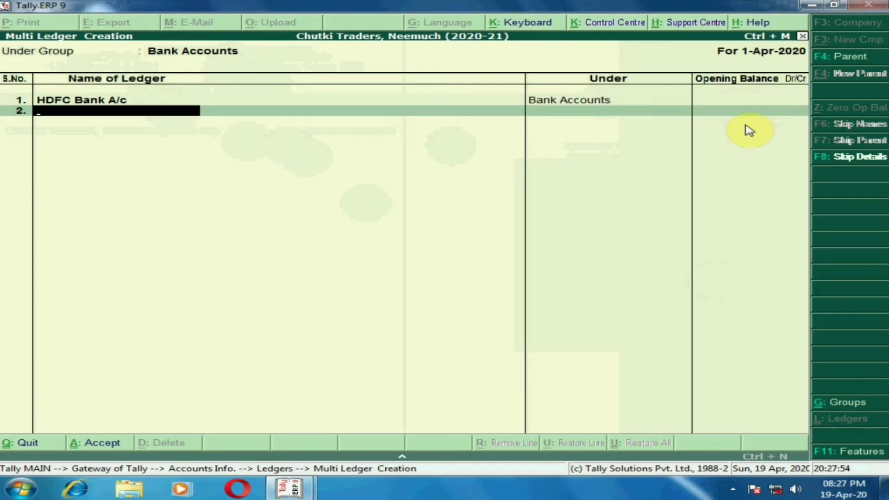
type("Axis Bank A/c")
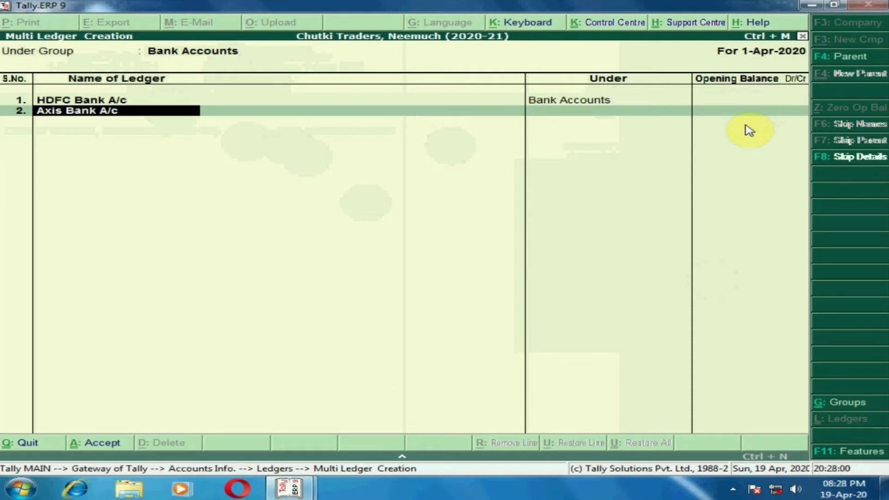
key("Return")
key("Return")
Add State Bank of India A/c as the third ledger without an opening balance and save the bank ledgers
type("S")
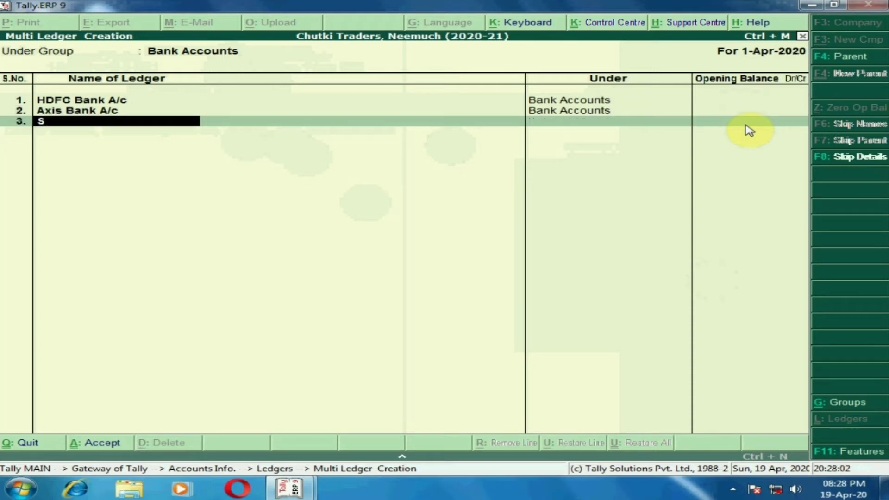
type("tate bank of India")
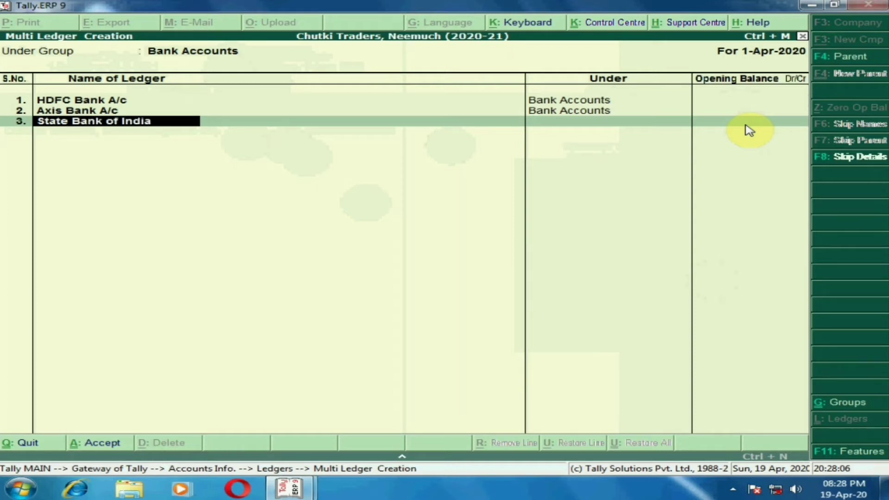
type(" a/c")
key("Return")
key("Return")
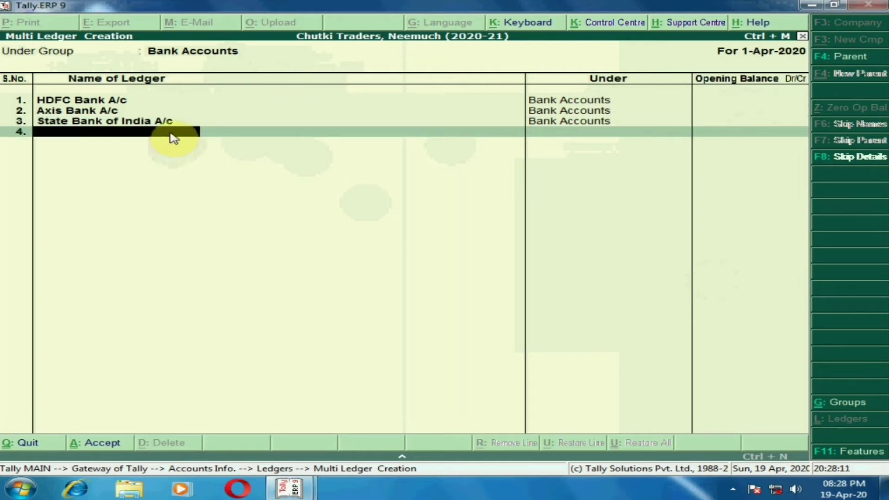
key("Return")
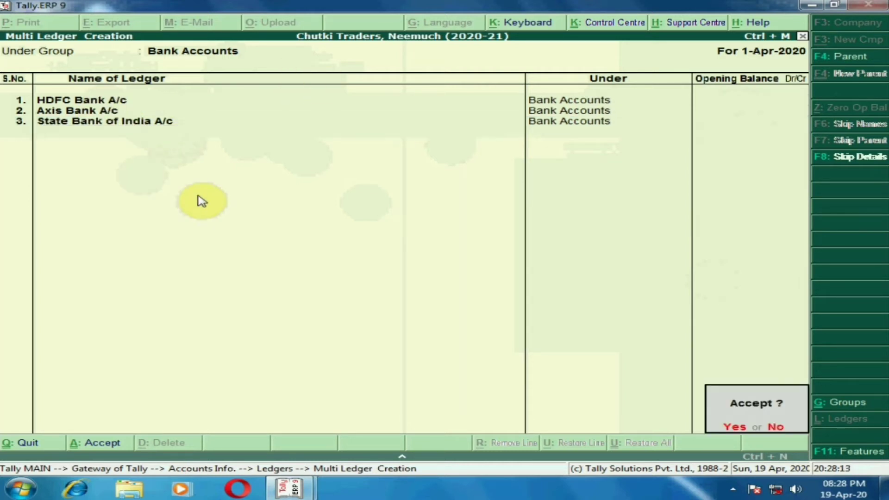
key("Return")
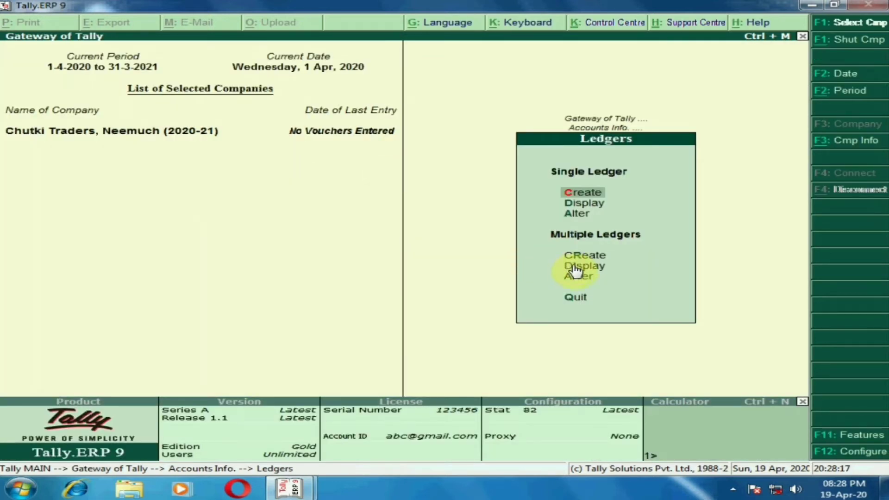
Review the company's list of ledgers for the newly created accounts, and return to the Gateway of Tally
key("Down")
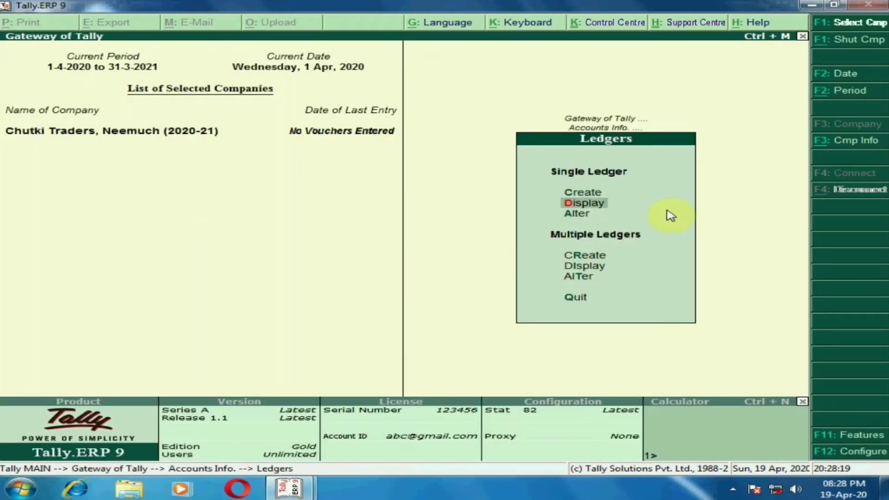
key("Return")
key("Down")
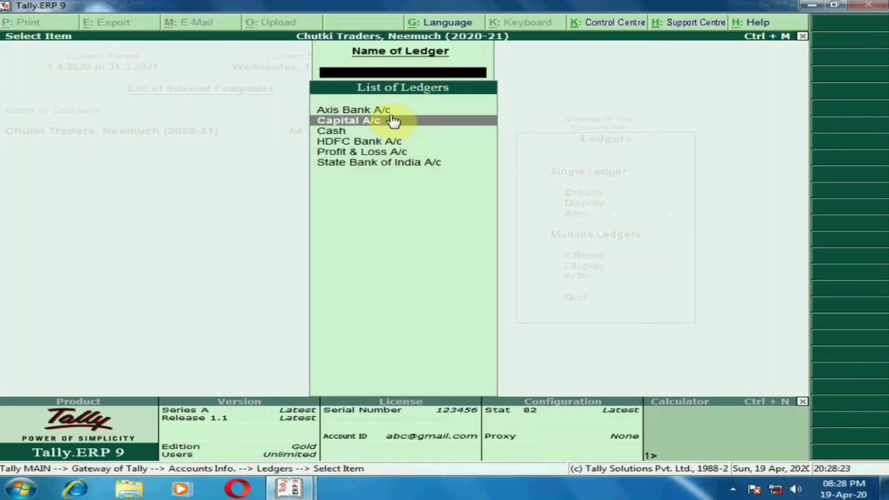
key("Up")
key("Down")
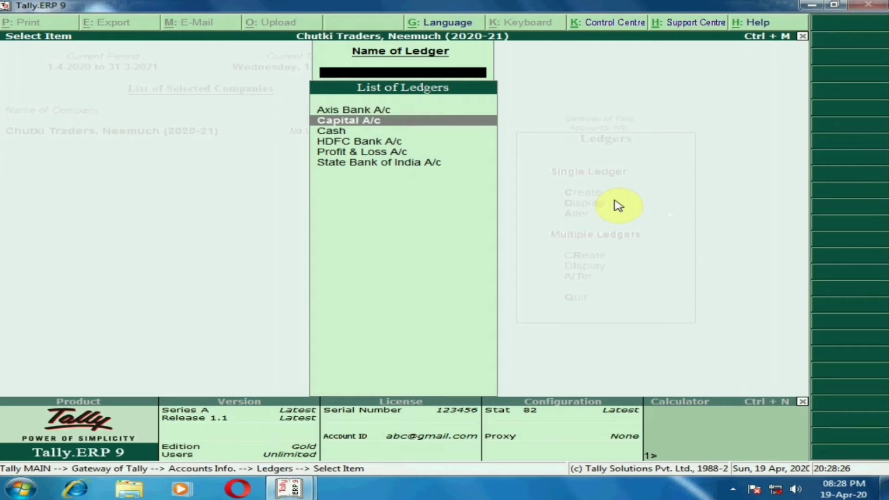
key("Down")
key("Down")
key("Down")
key("Down")
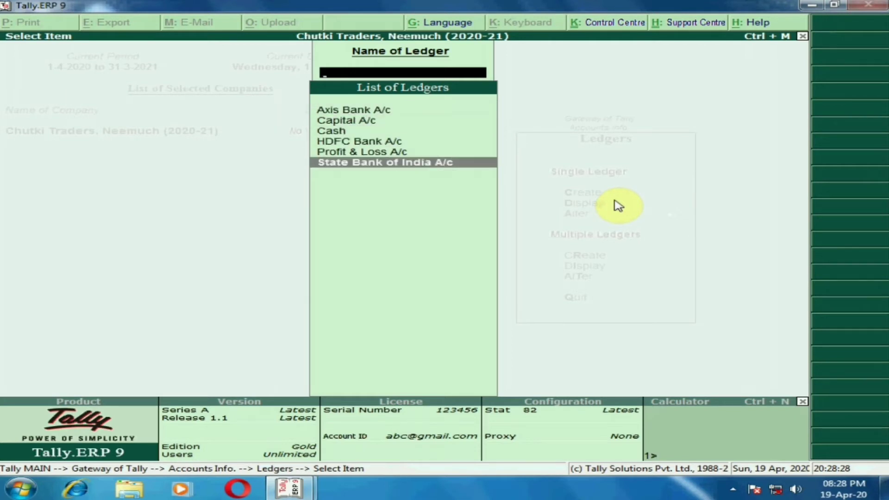
key("Escape")
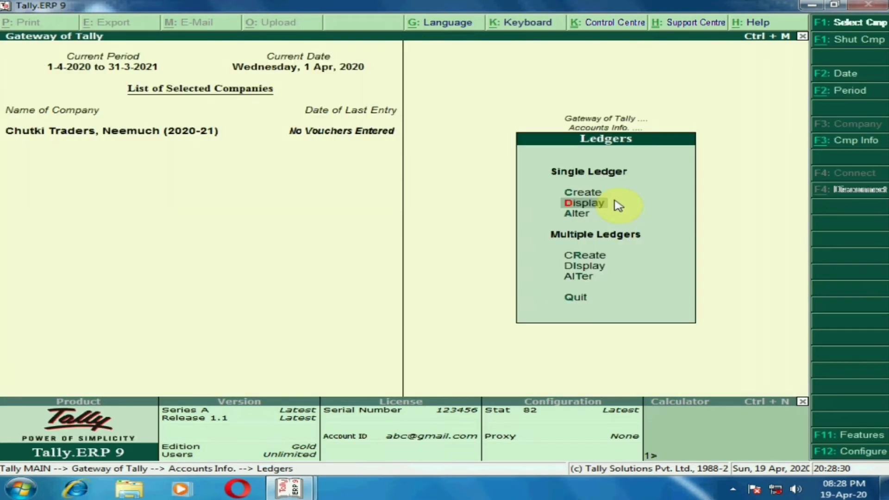
key("Escape")
key("Escape")
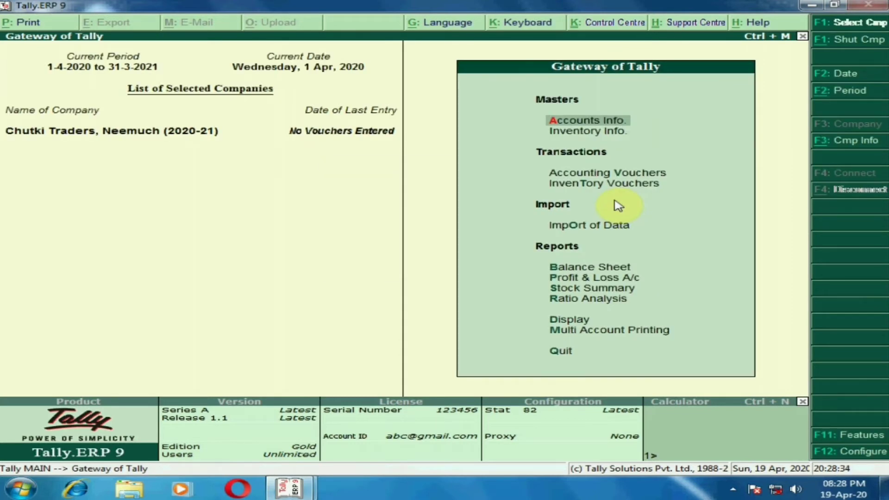
key("Down")
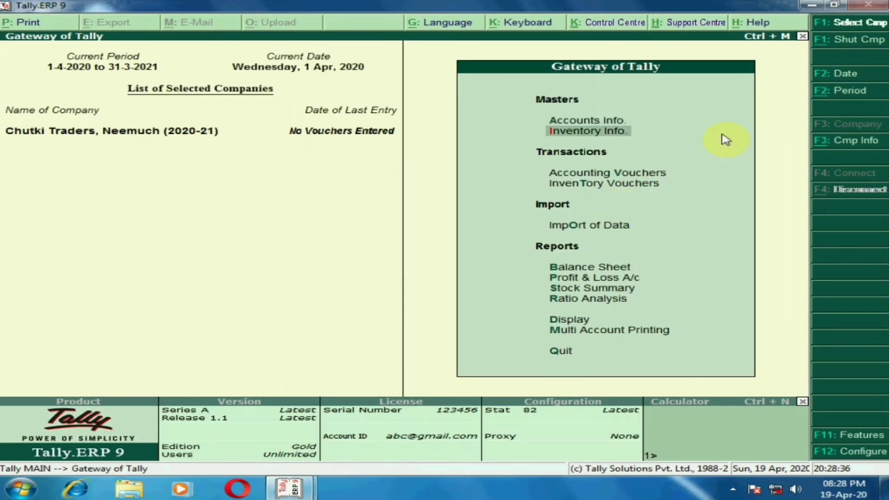
key("Up")
key("Return")
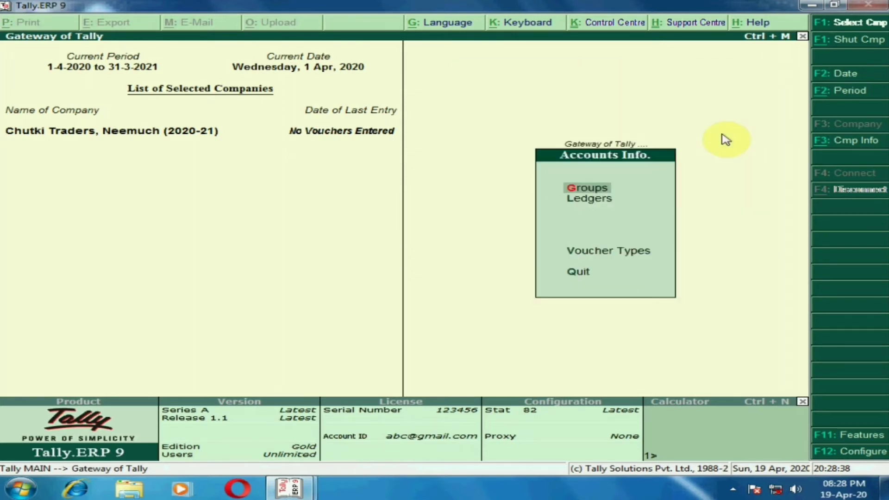
key("Down")
key("Up")
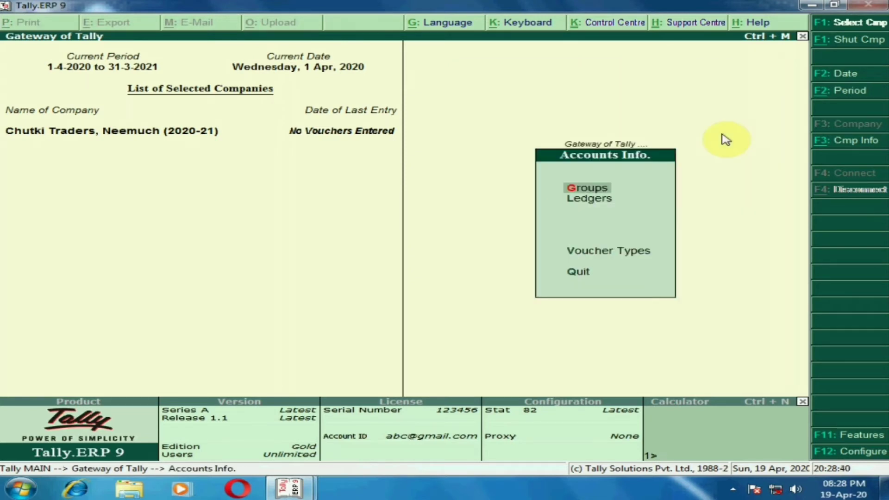
key("Return")
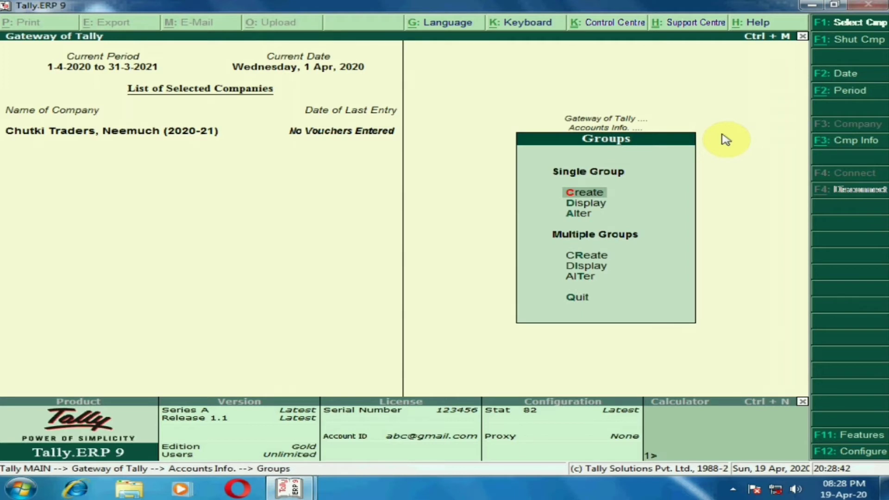
key("Down")
key("Down")
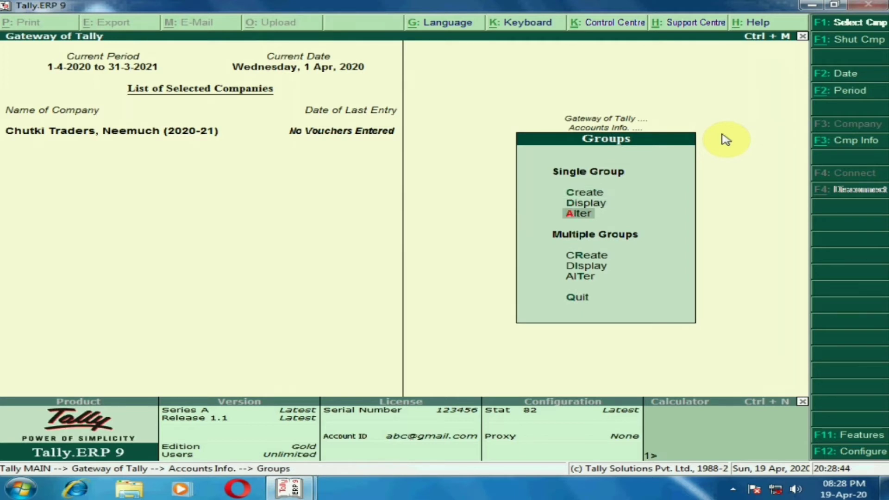
key("Up")
key("Up")
key("Escape")
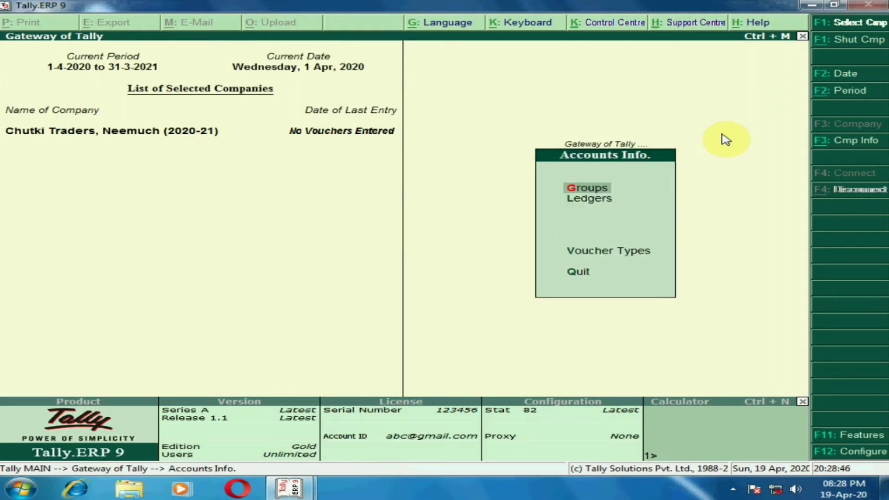
key("Escape")
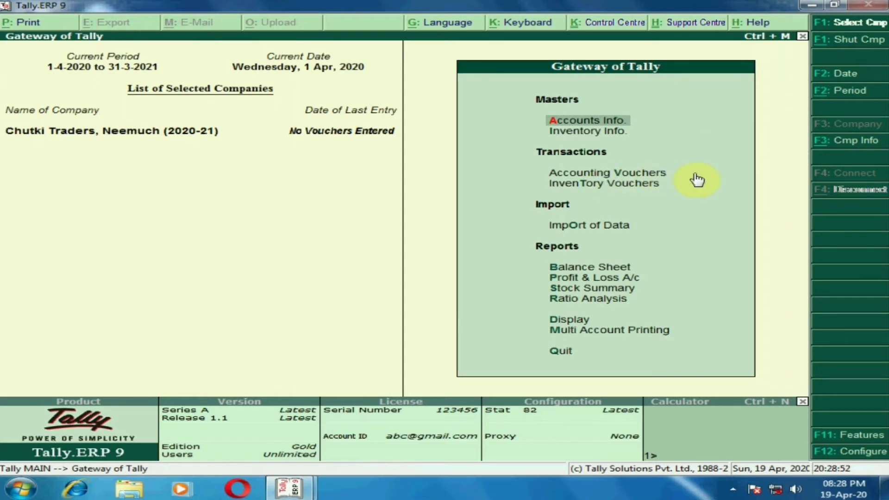
Start a receipt voucher that credits Capital A/c with 5,00,000 and debits Cash with the same amount
key("Down")
key("Down")
key("Return")
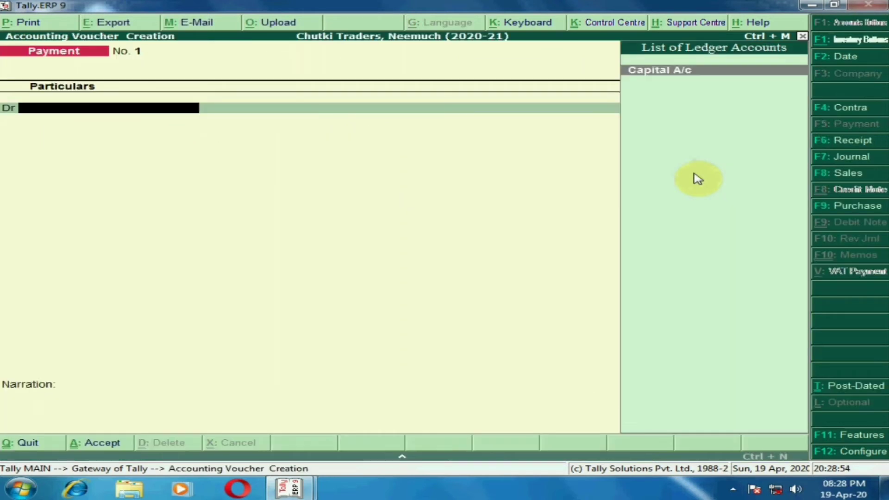
left_click(839, 144)
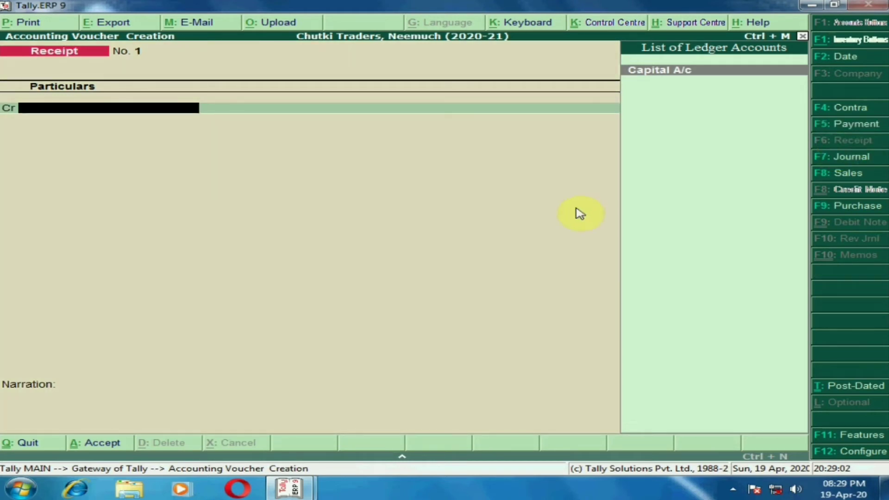
key("Return")
type("500000")
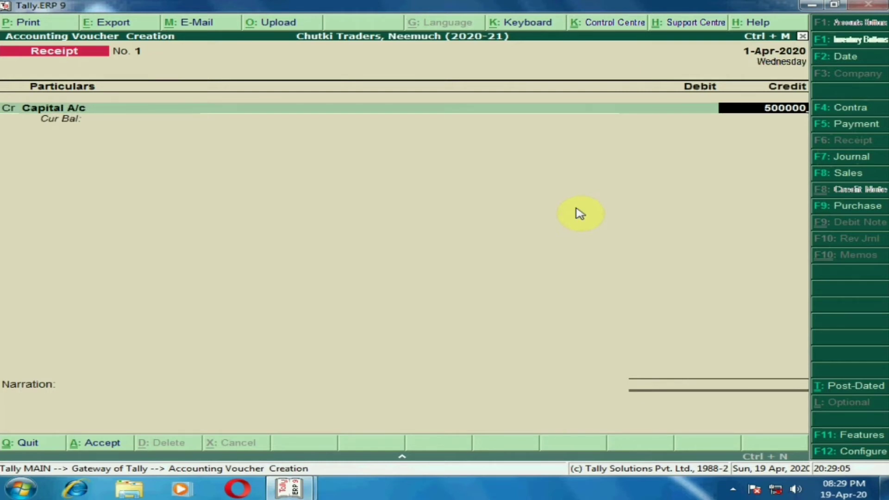
key("Return")
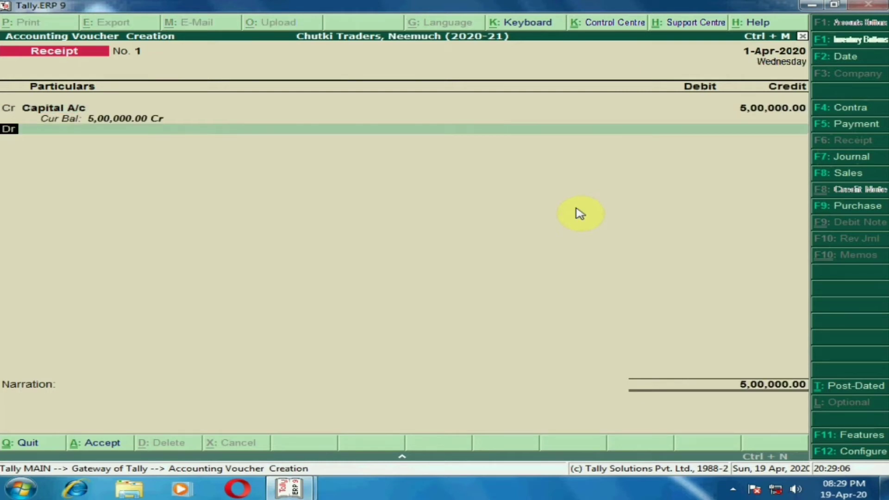
type("Cash")
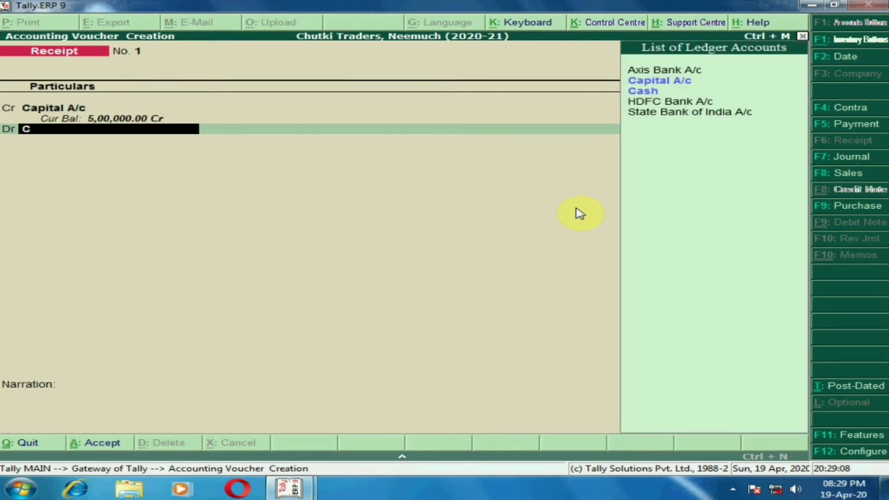
key("Return")
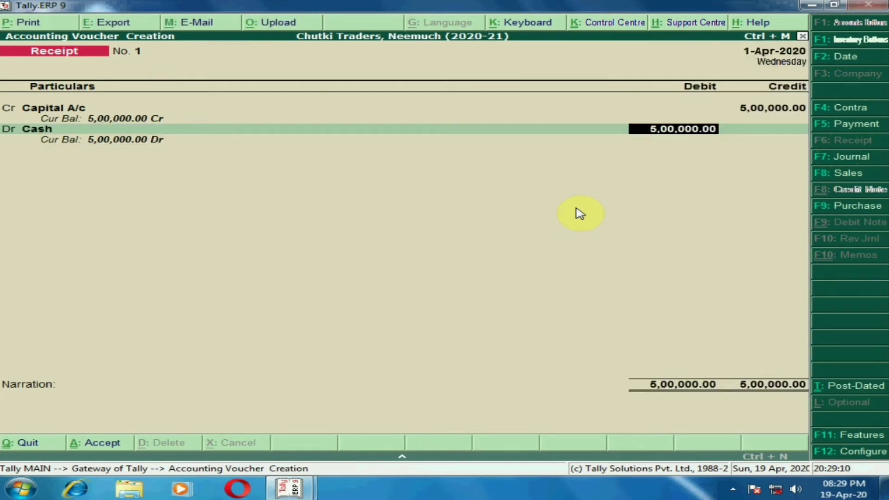
key("Return")
Enter the narration "Being business started with cash" and save the receipt voucher
type("Be")
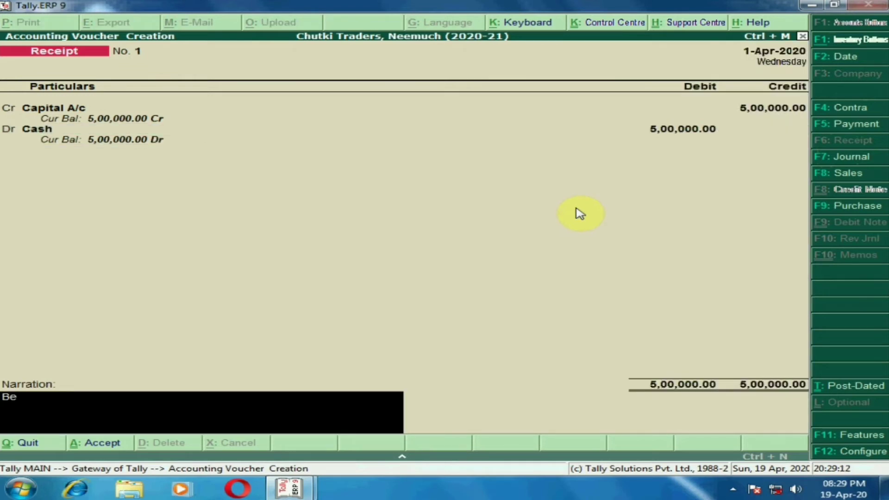
type("ing business star")
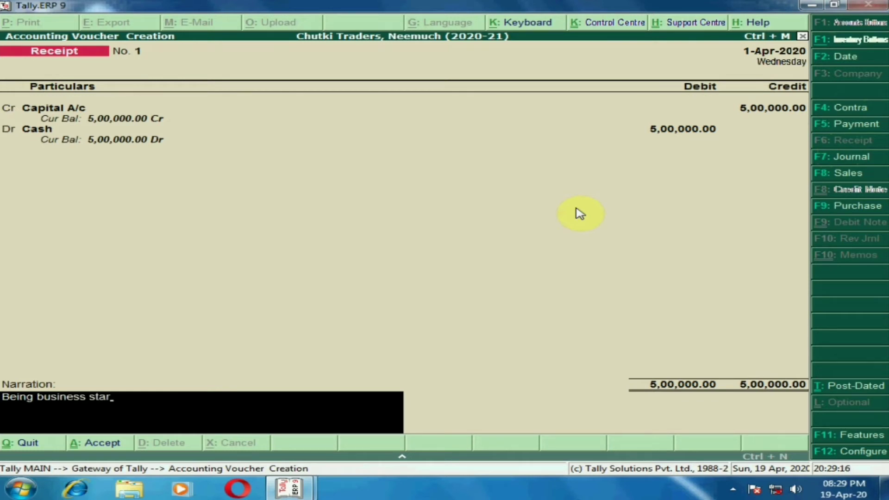
type("ted with cash")
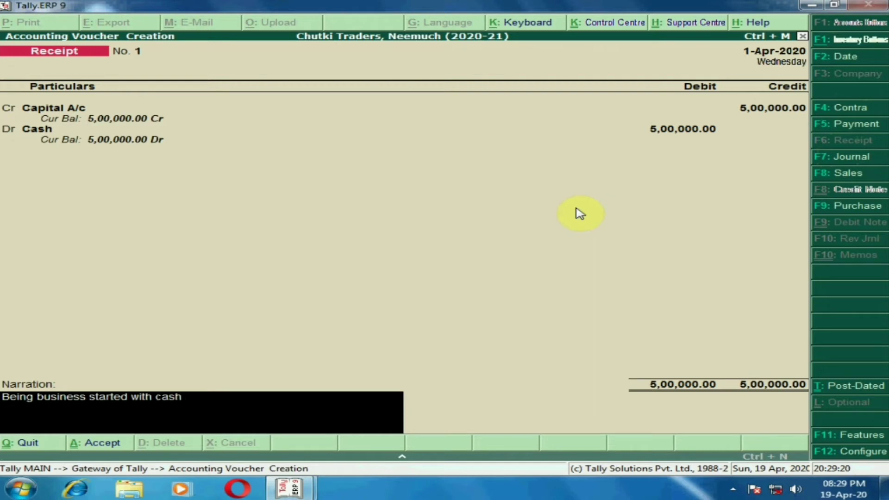
key("Return")
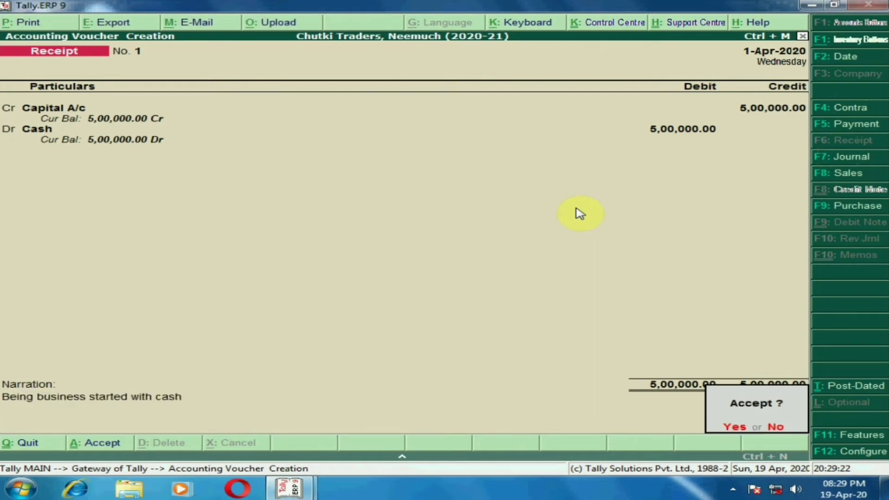
key("y")
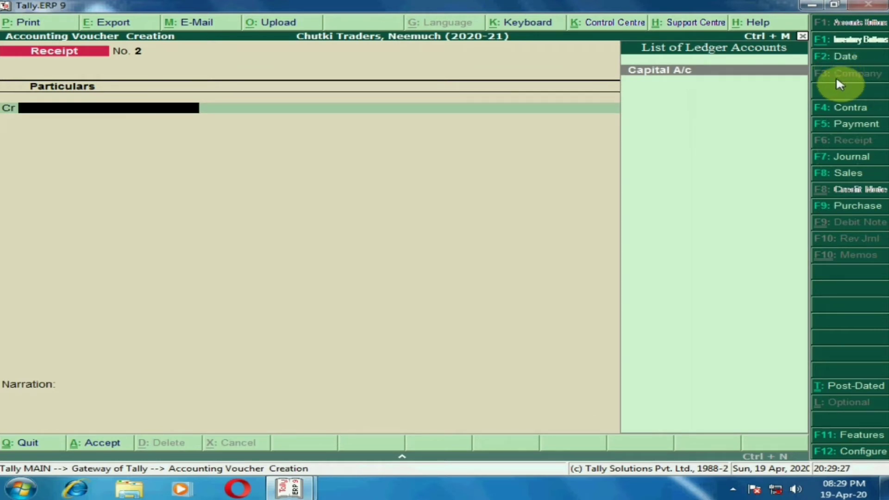
Set the voucher date to 3-4-2020 and switch the new entry to a contra voucher
key("F2")
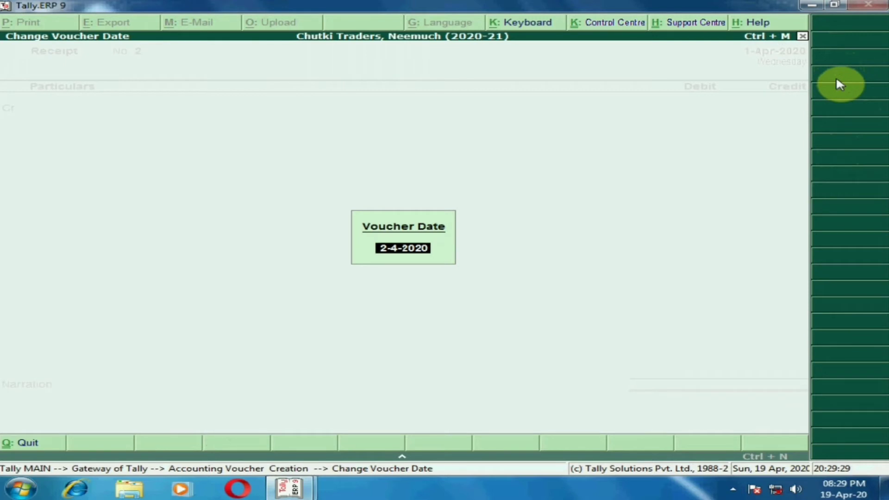
type("3-4")
key("Return")
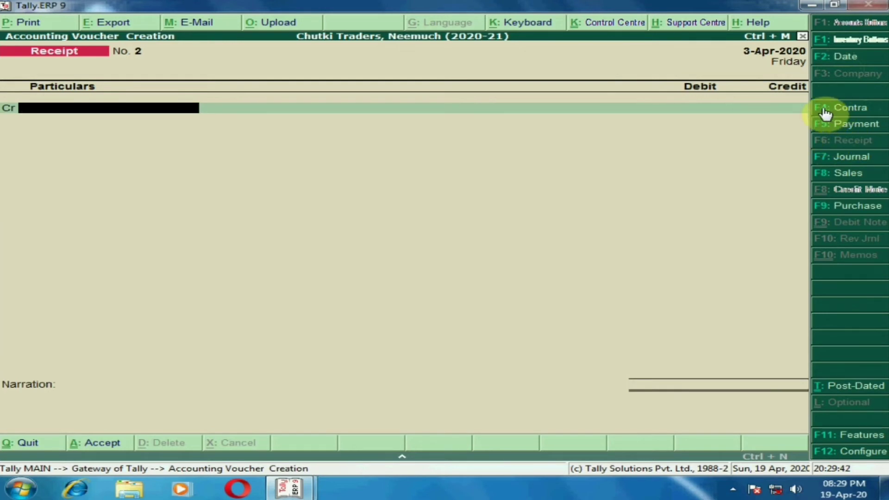
key("F4")
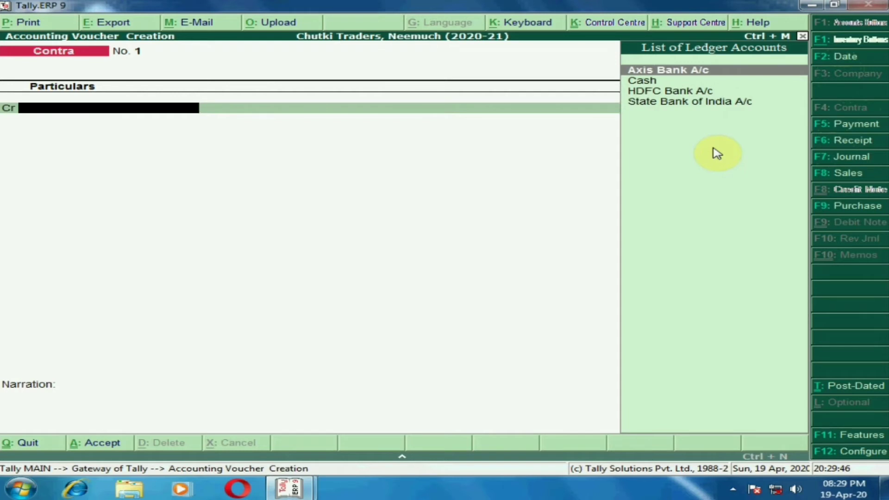
Credit Cash with 2,00,000 in the contra voucher dated 3-Apr-2020
key("Down")
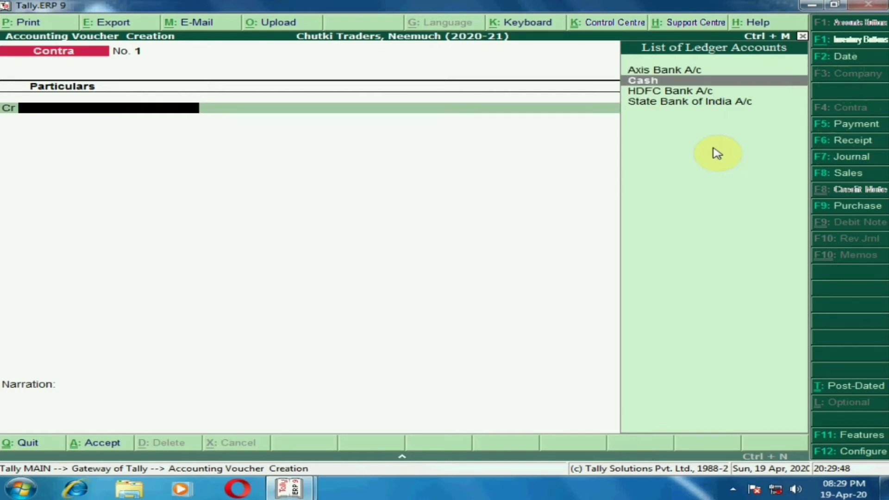
key("Return")
type("100000")
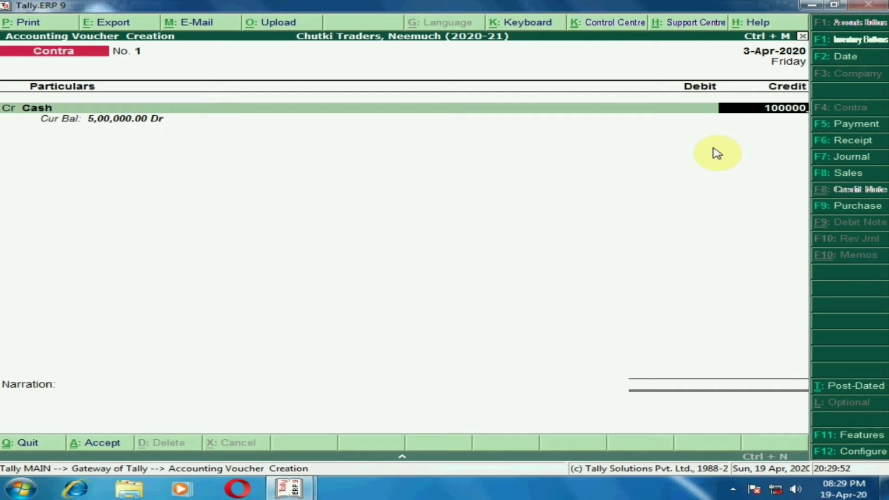
key("BackSpace")
key("BackSpace")
key("BackSpace")
key("BackSpace")
key("BackSpace")
key("BackSpace")
type("2,00,000")
key("Return")
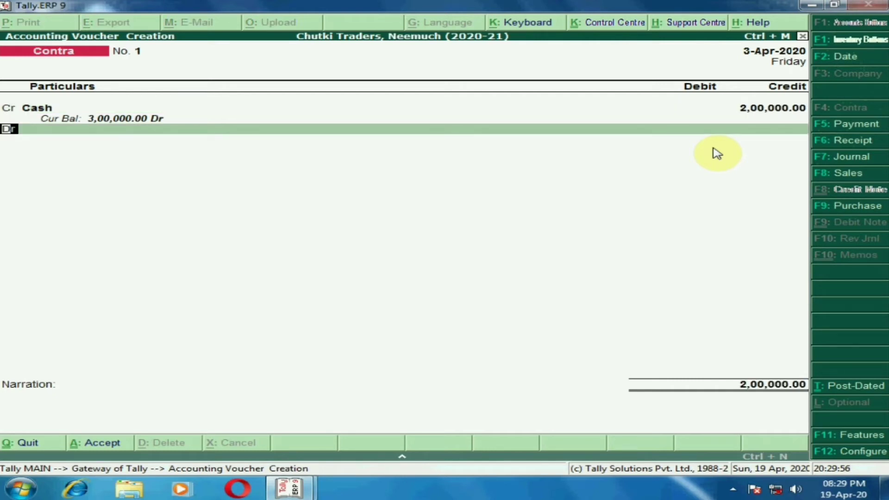
Debit Axis Bank A/c and HDFC Bank A/c with 50,000 each in the contra voucher
key("Return")
key("Return")
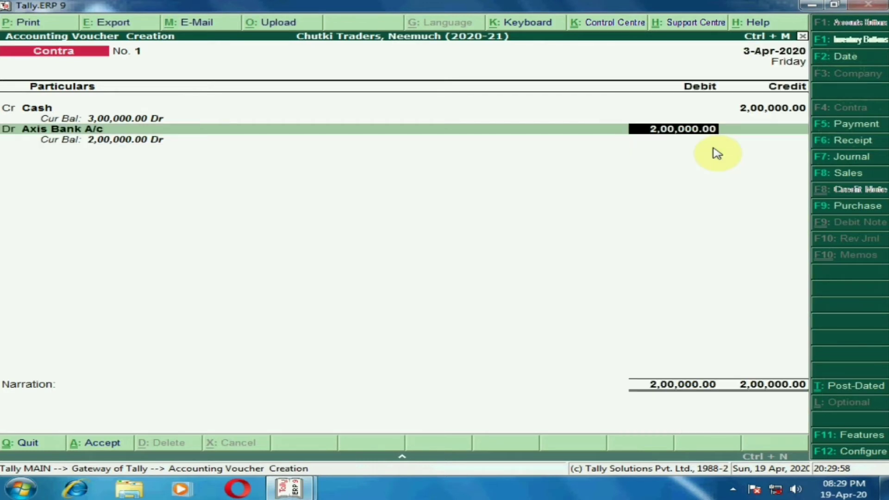
type("50,000")
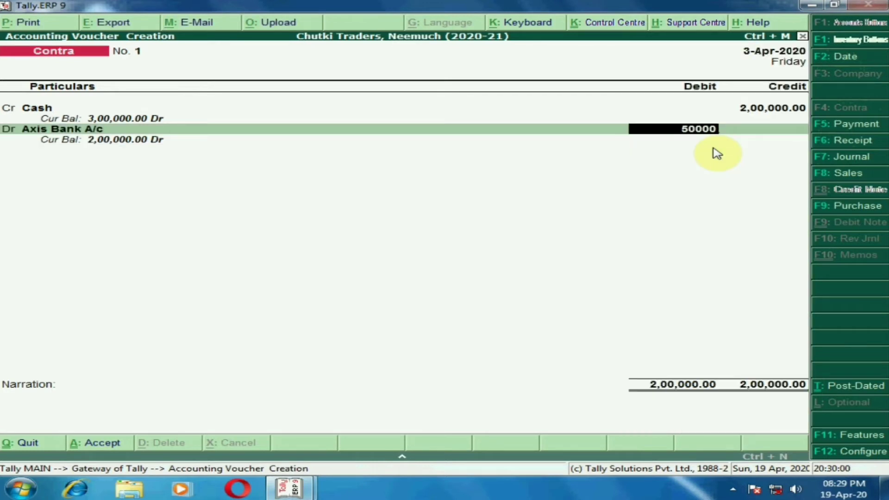
key("Return")
key("Return")
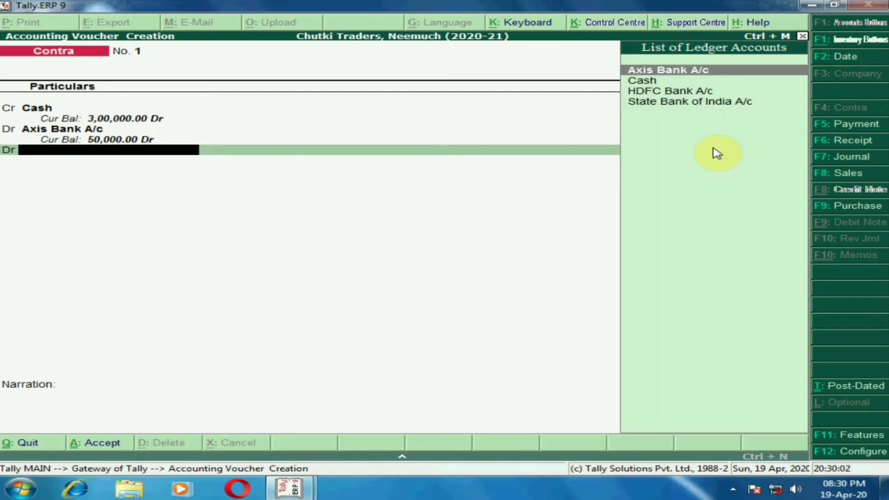
type("hd")
key("Return")
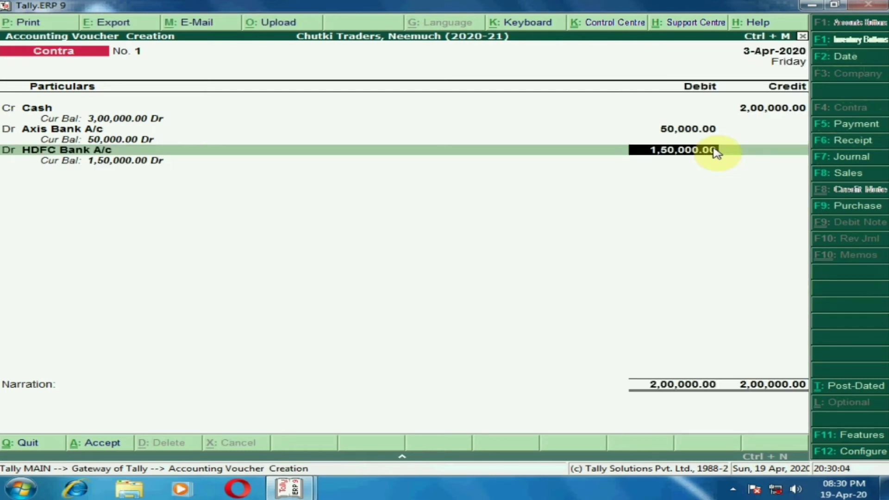
type("10000")
Debit State Bank of India A/c with the remaining 1,00,000 and leave the entry lines for the narration
key("Return")
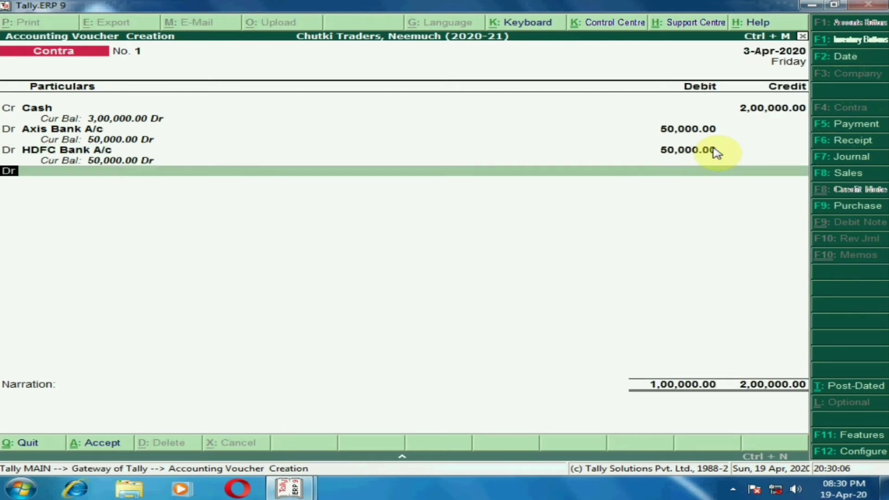
key("Return")
type("sta")
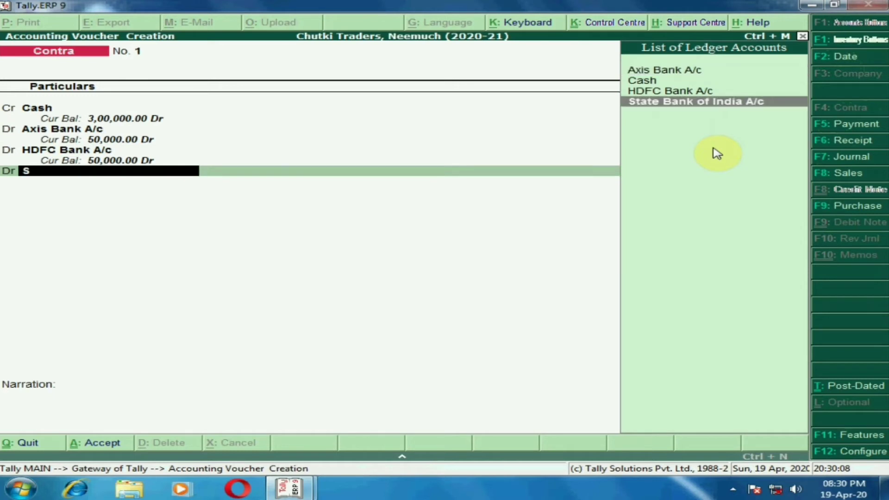
key("Return")
key("Return")
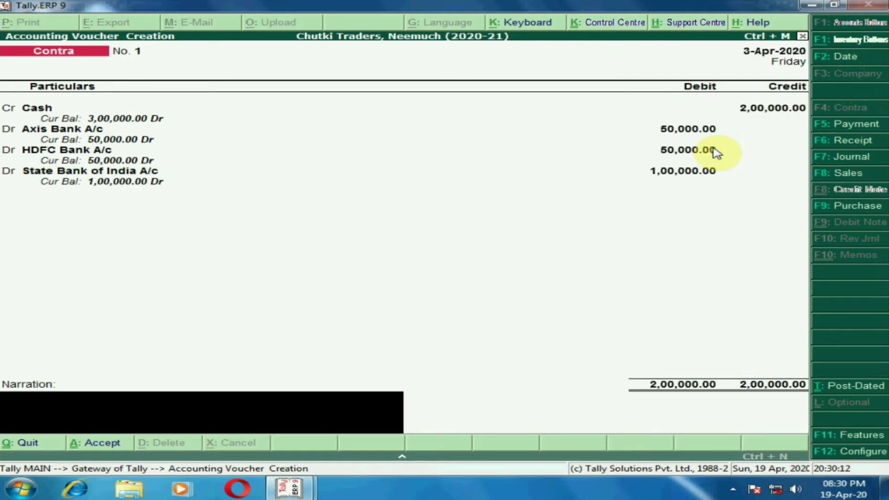
Enter the narration "Being cash deposited into bank" and save the contra voucher
type("Being cash dep")
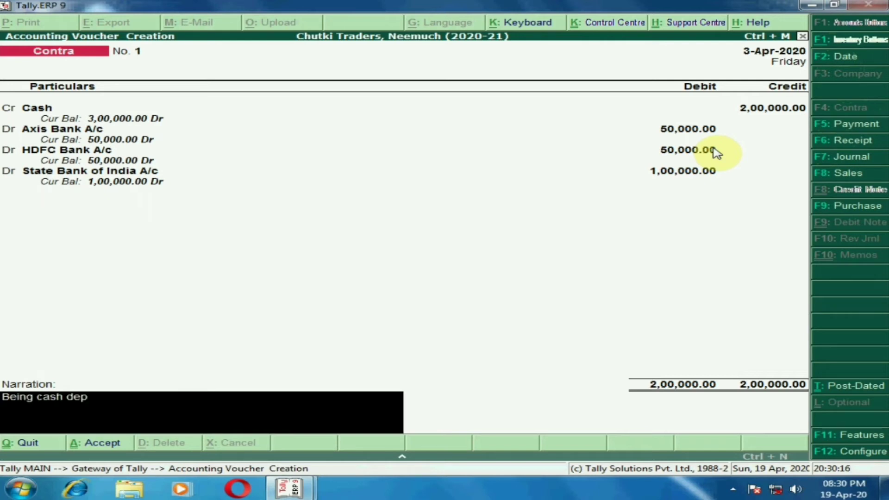
type("osited into bank")
key("Return")
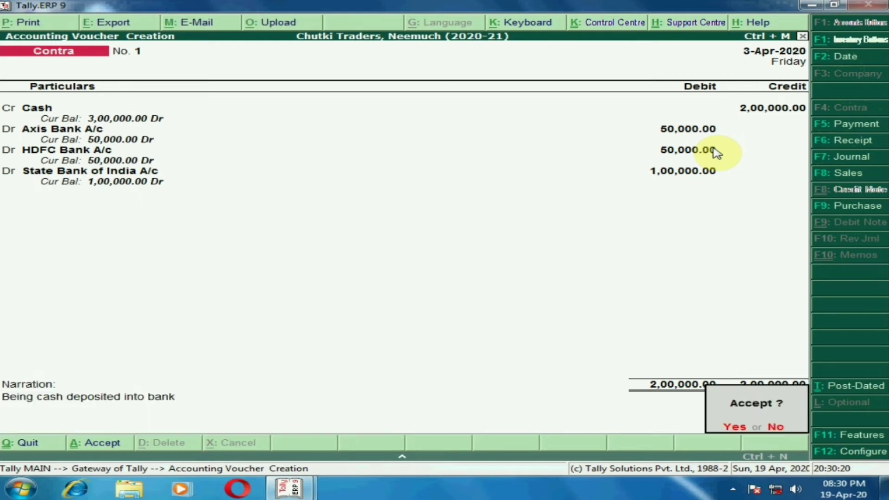
key("Return")
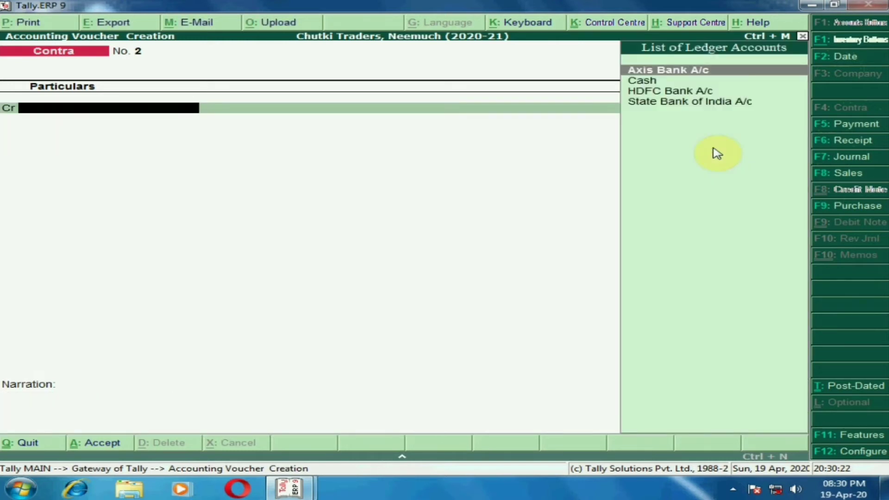
Start a purchase voucher dated 5-4-2020 with the reference number 21
key("F2")
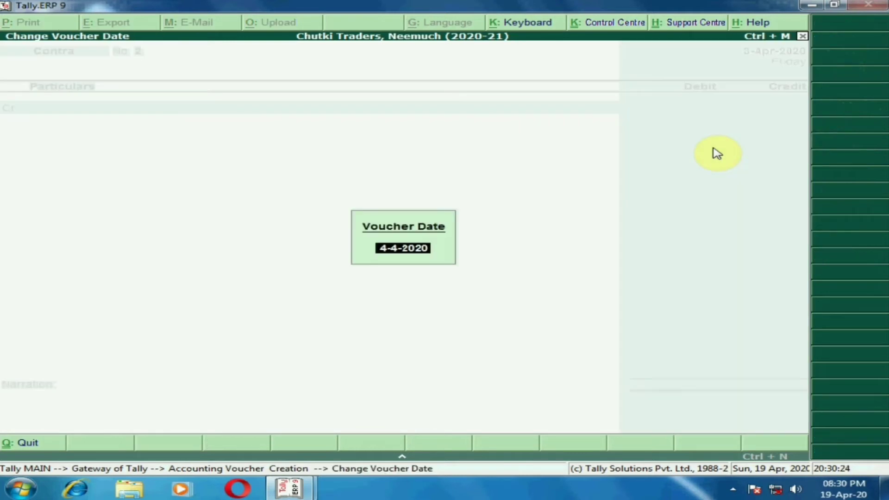
type("5")
key("Return")
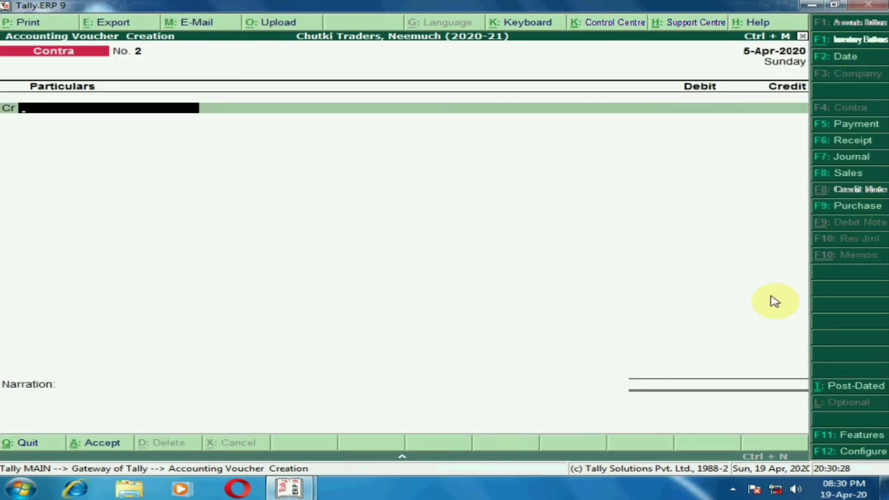
key("F9")
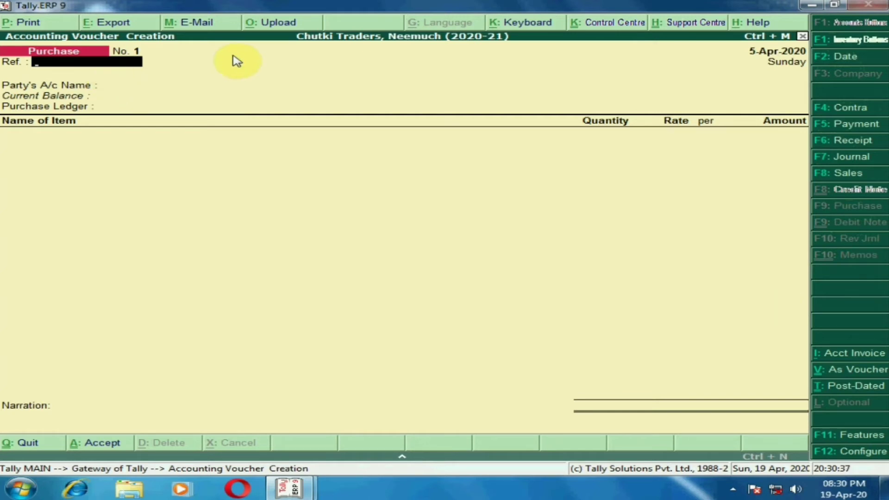
type("21")
key("Return")
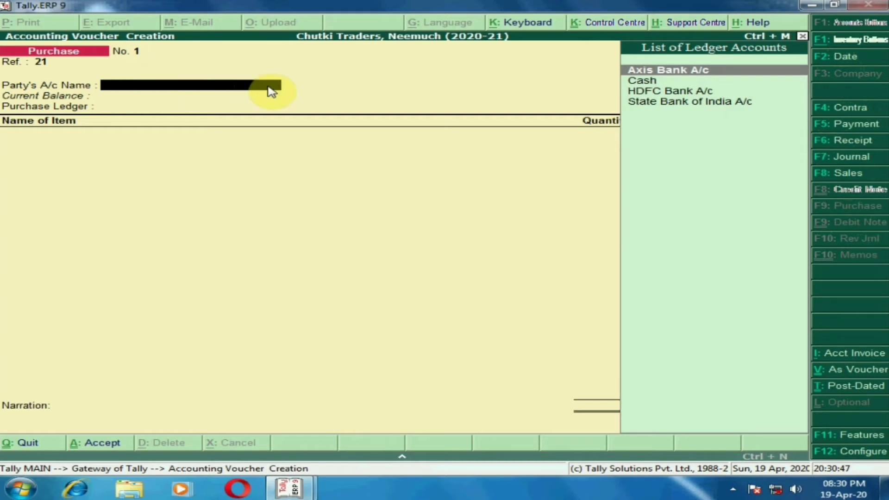
Start a new party ledger named "Ramlal Enterprises, Indore" under Sundry Creditors, keeping bill-by-bill balances set to Yes
key("alt+c")
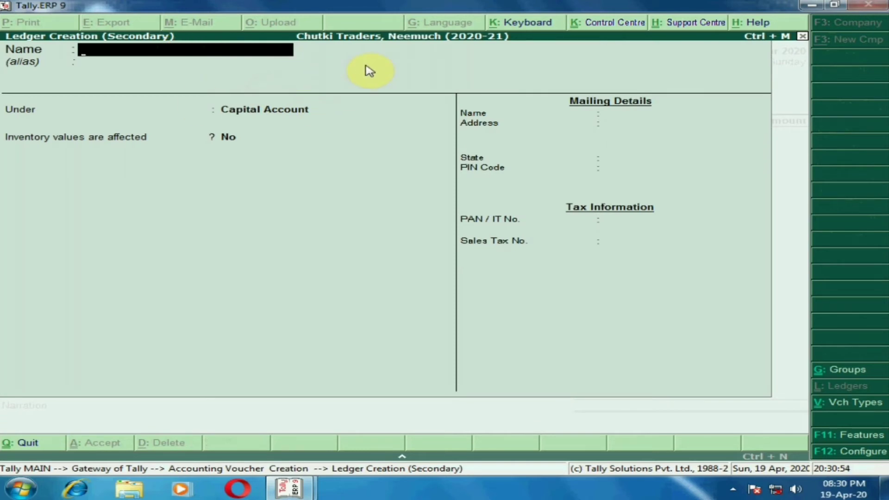
type("Ramlal Enter")
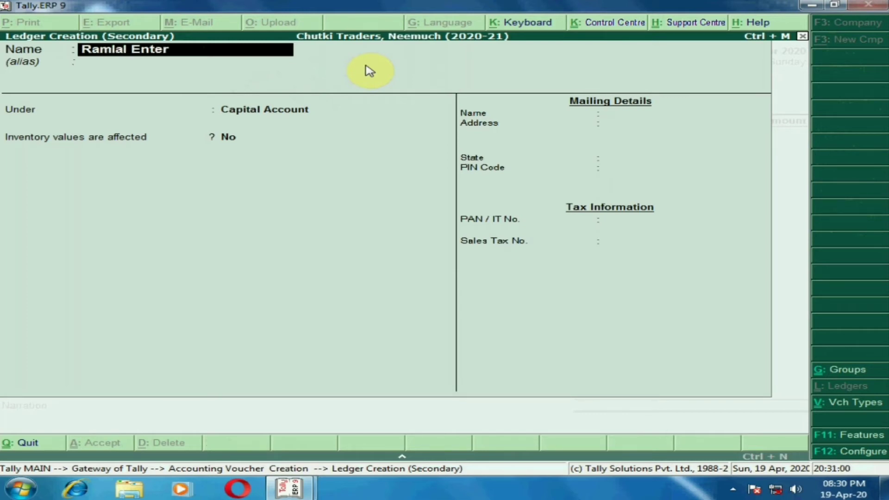
type("prises, Indore")
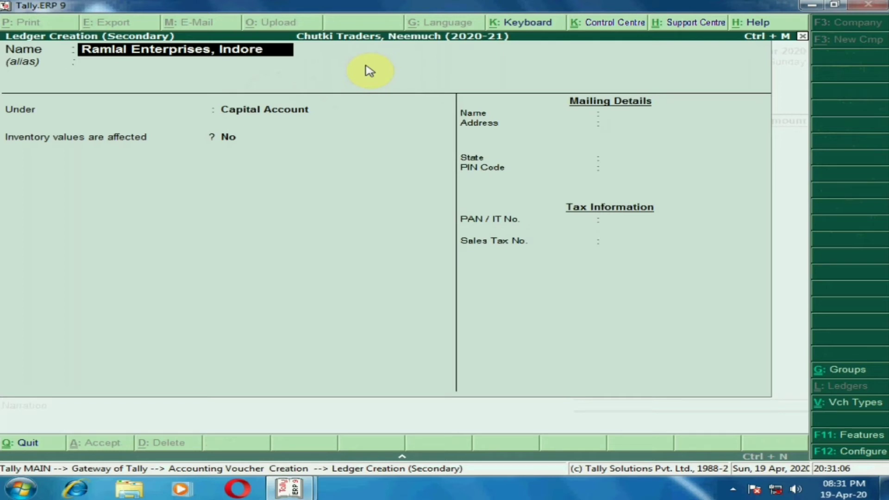
key("Return")
key("Return")
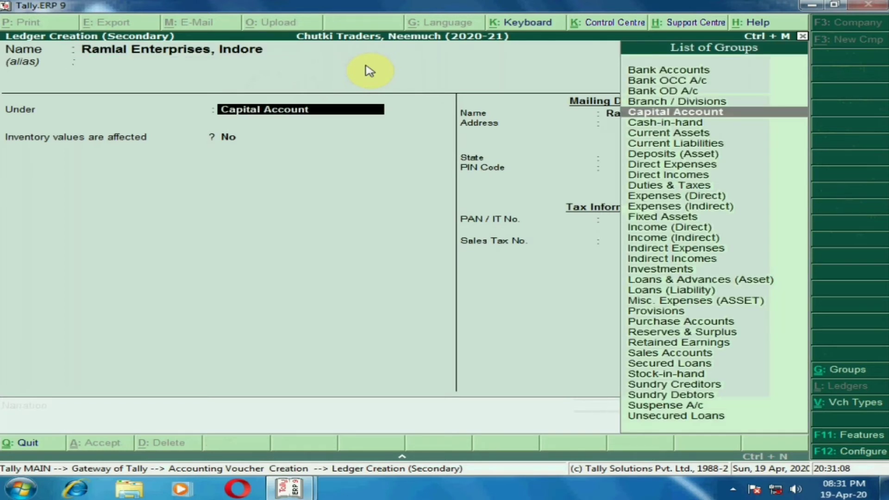
type("Sun")
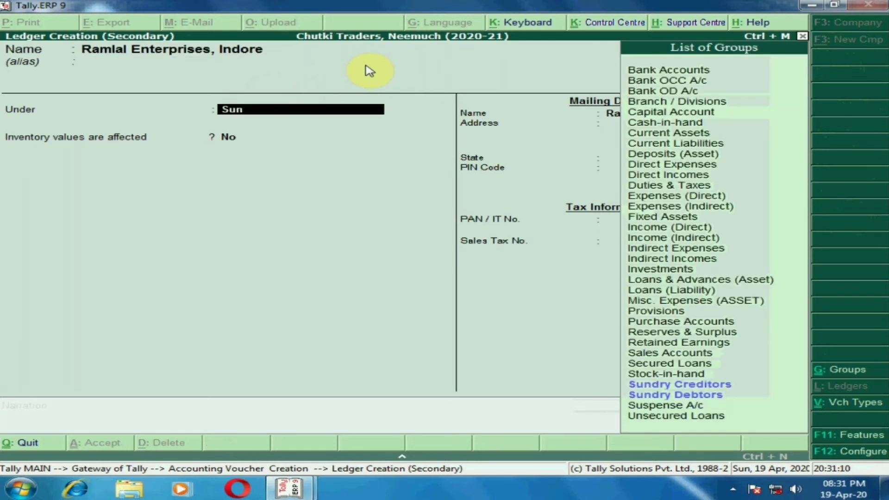
key("Return")
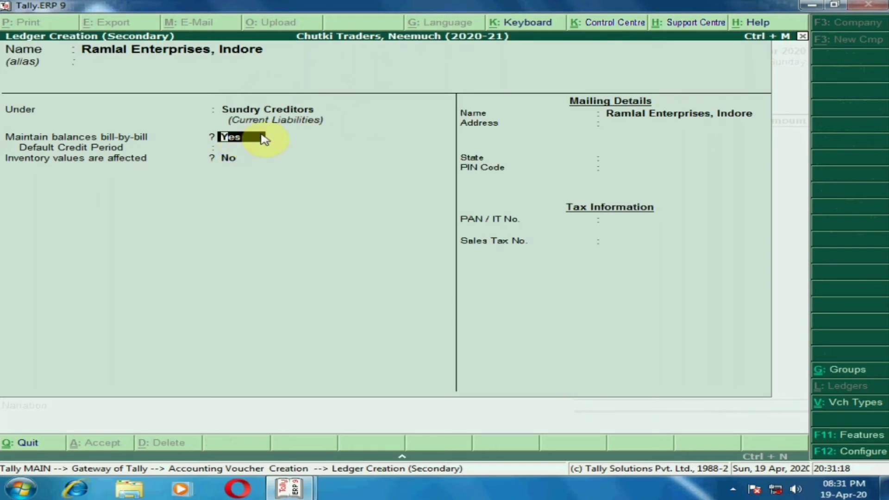
key("Return")
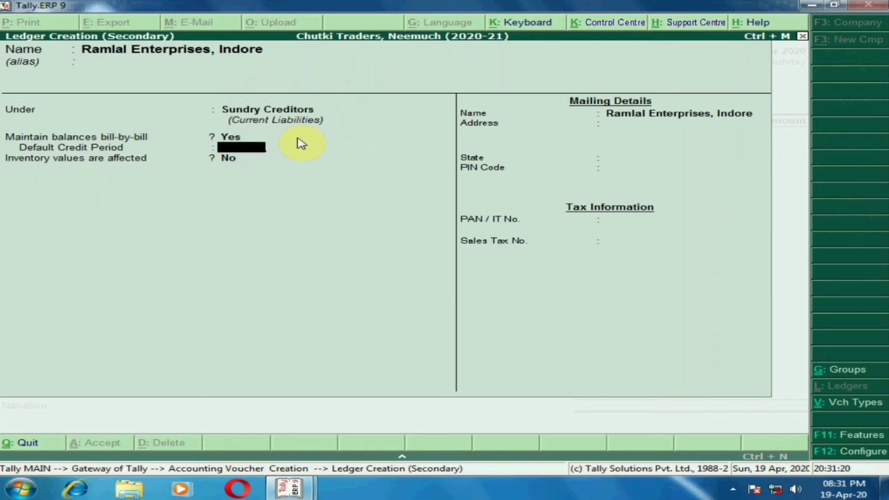
Switch bill-by-bill balances for the creditor ledger to No and back to Yes
key("BackSpace")
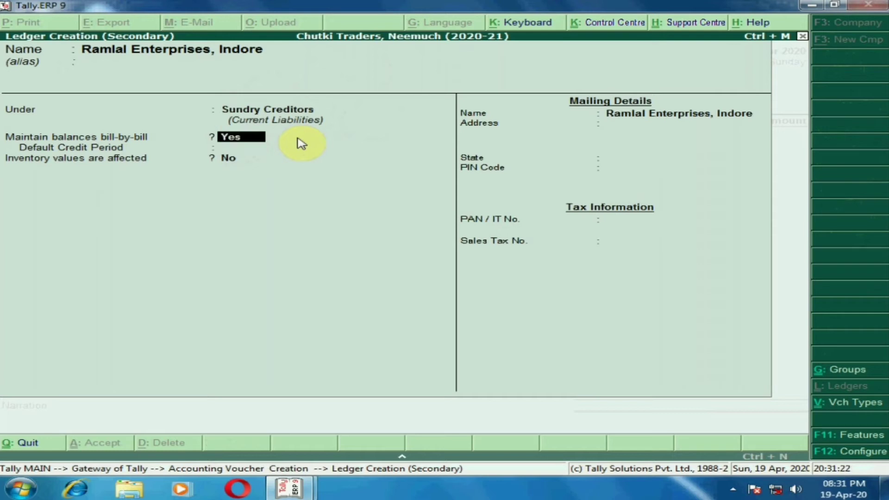
type("n")
key("Return")
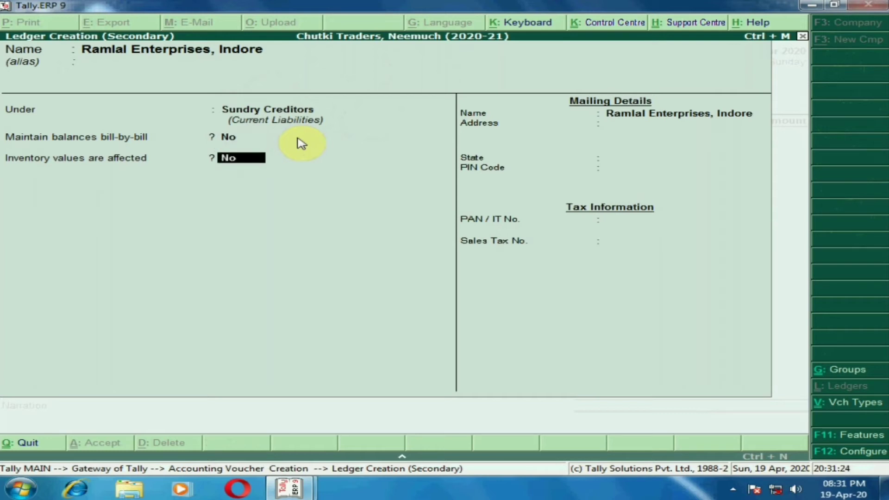
key("BackSpace")
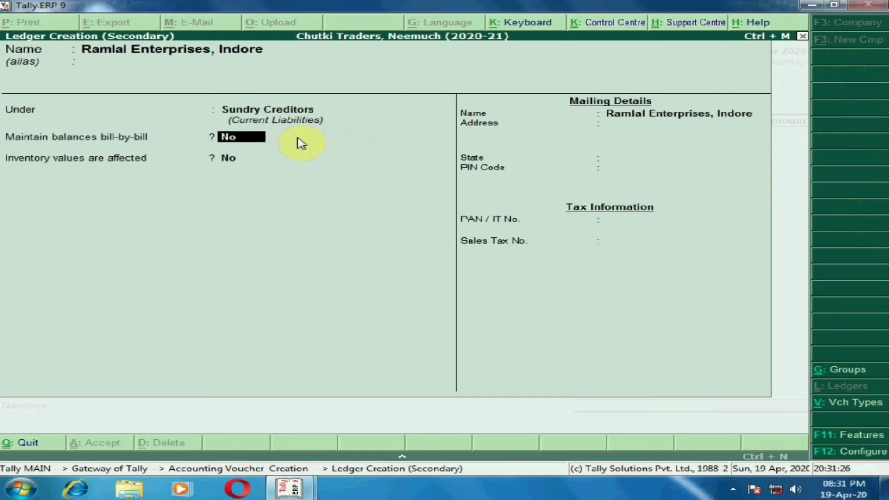
type("y")
key("Return")
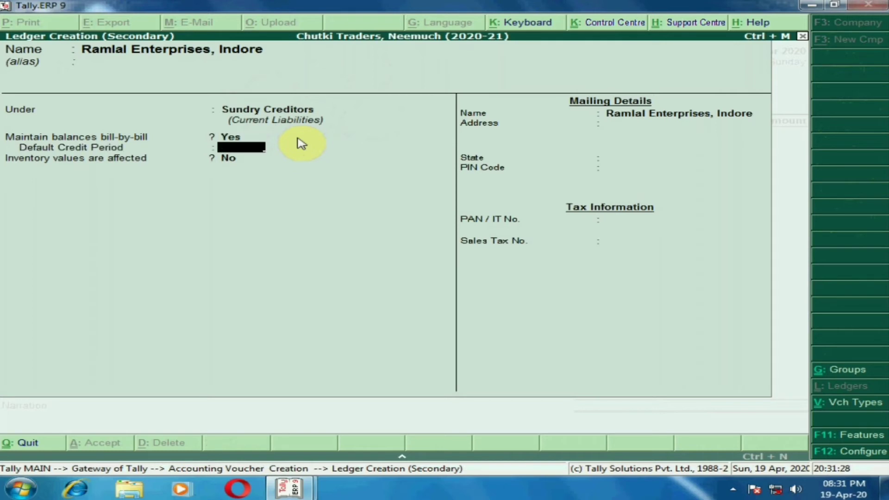
Enter the creditor ledger's address as Indore and its state as Madhya Pradesh, leaving the credit period blank
key("Return")
key("Return")
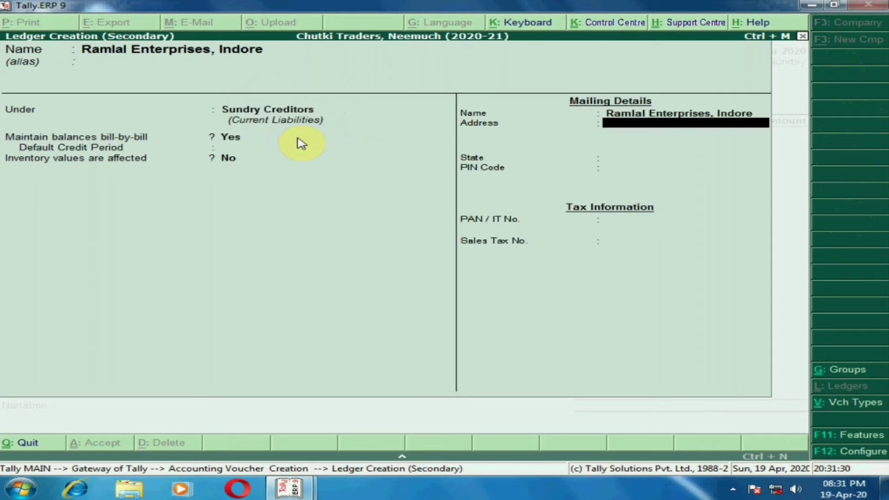
type("Indore")
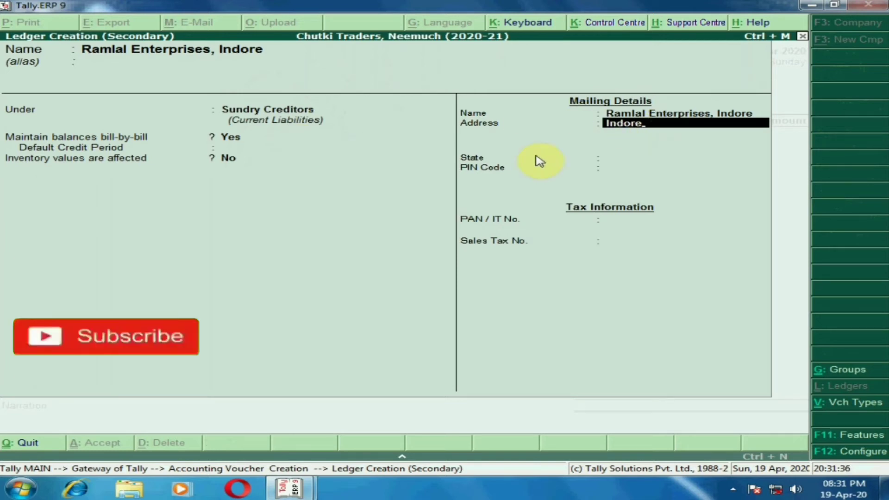
key("Return")
key("Return")
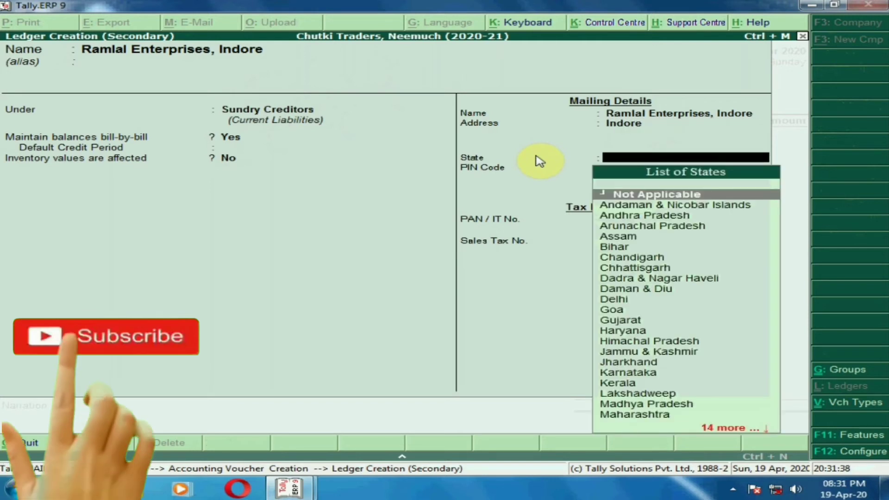
type("Madh")
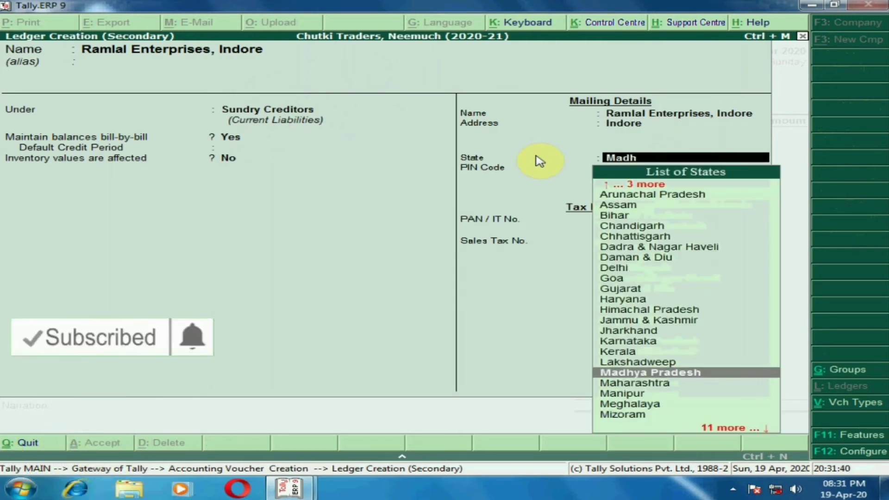
key("Return")
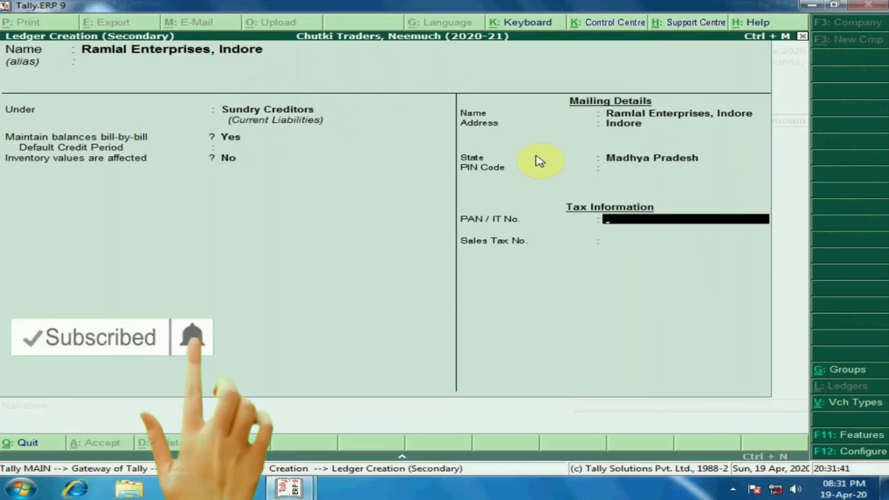
Save the creditor ledger without tax numbers and accept its supplier details for the purchase voucher
key("Return")
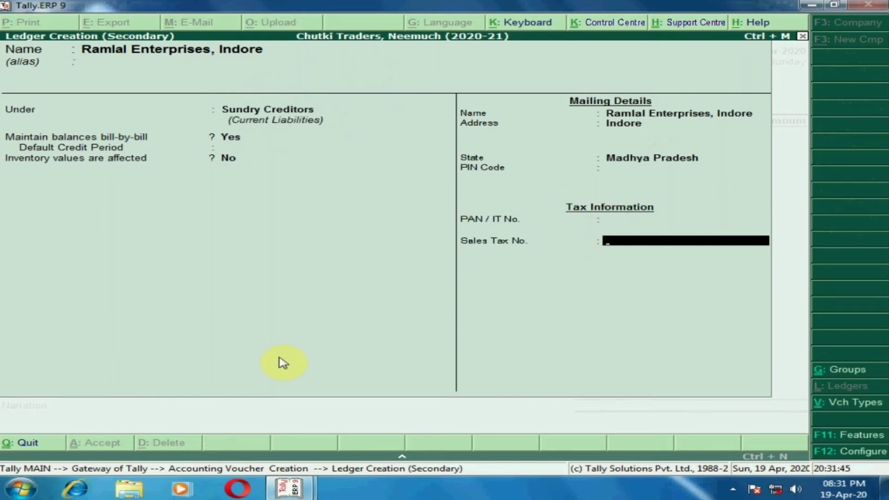
key("Return")
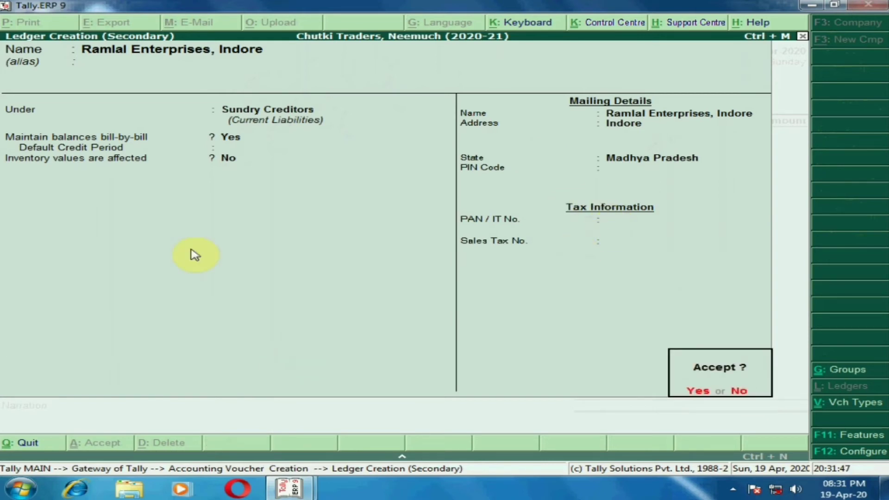
key("Return")
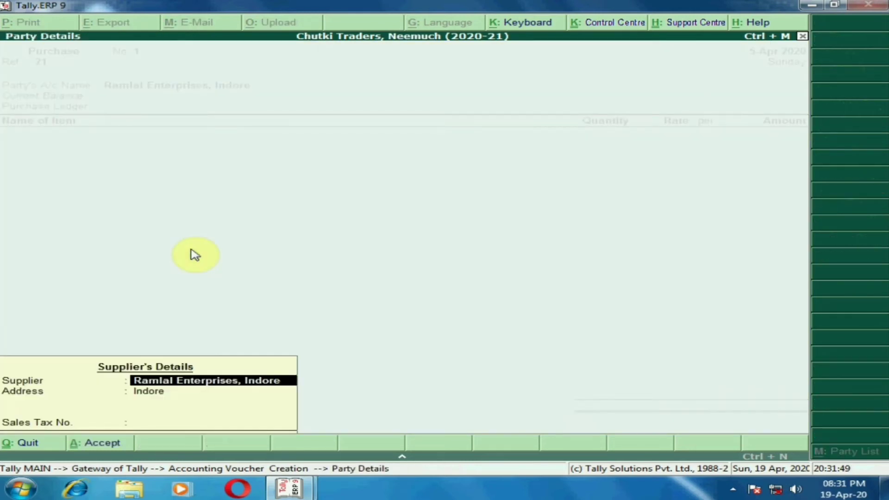
key("Return")
key("Return")
key("Return")
key("Return")
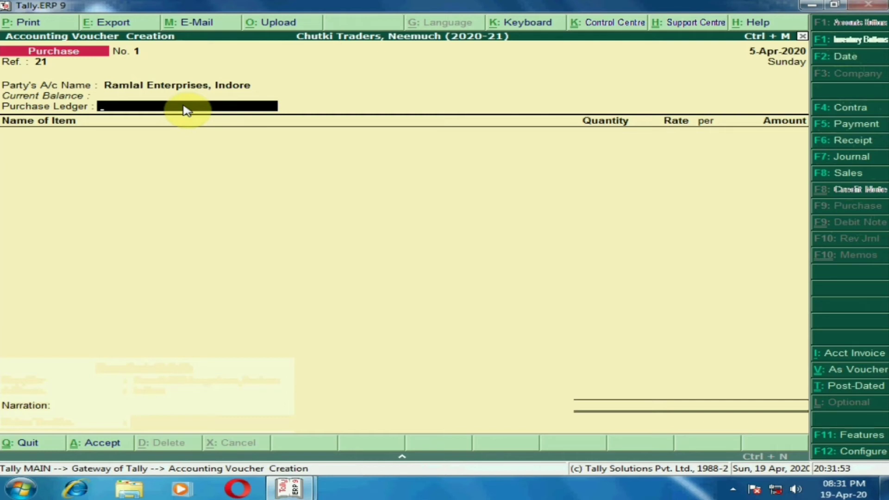
Create a purchase ledger named "Purchase Account" under Purchase Accounts and use it in the voucher
key("alt+c")
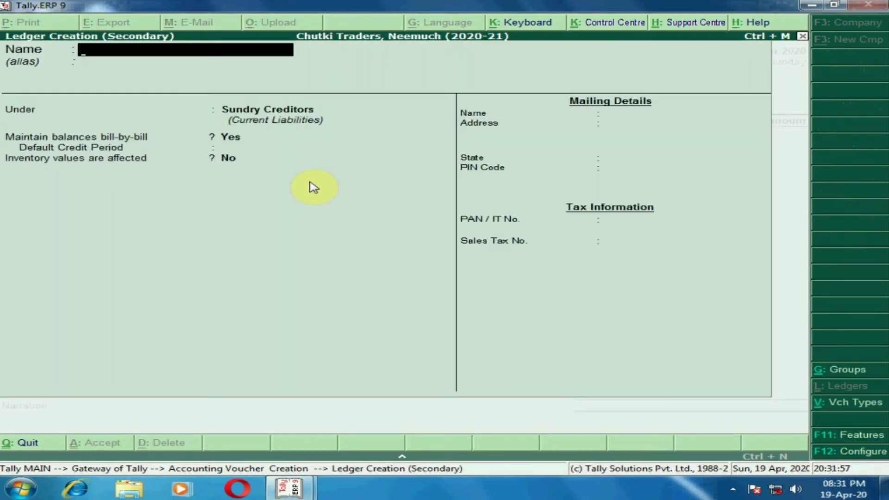
type("Purchase")
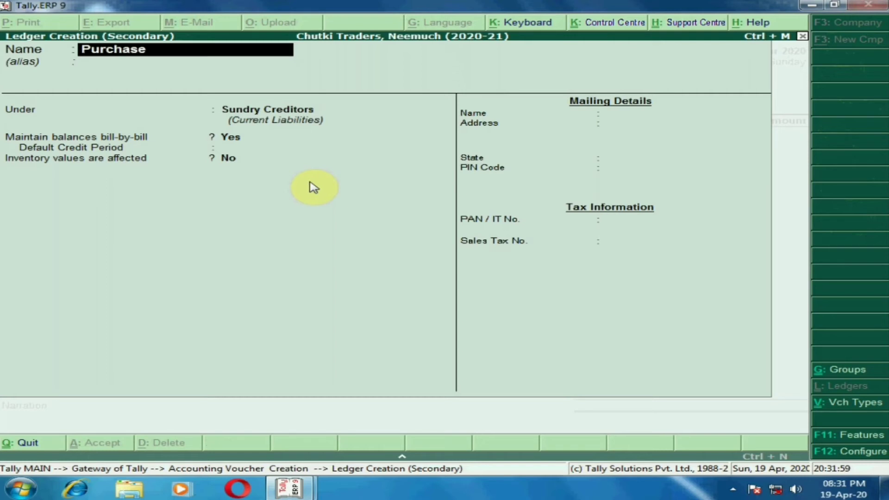
type(" Account")
key("Return")
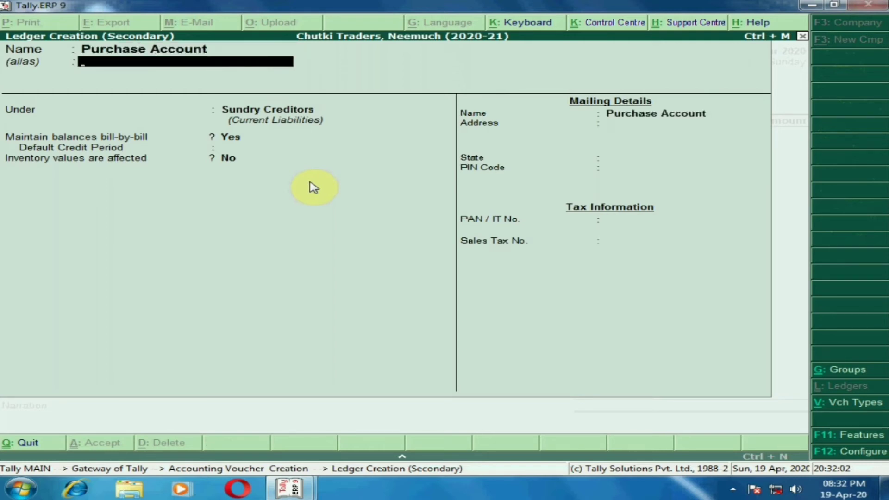
key("Return")
type("Pur")
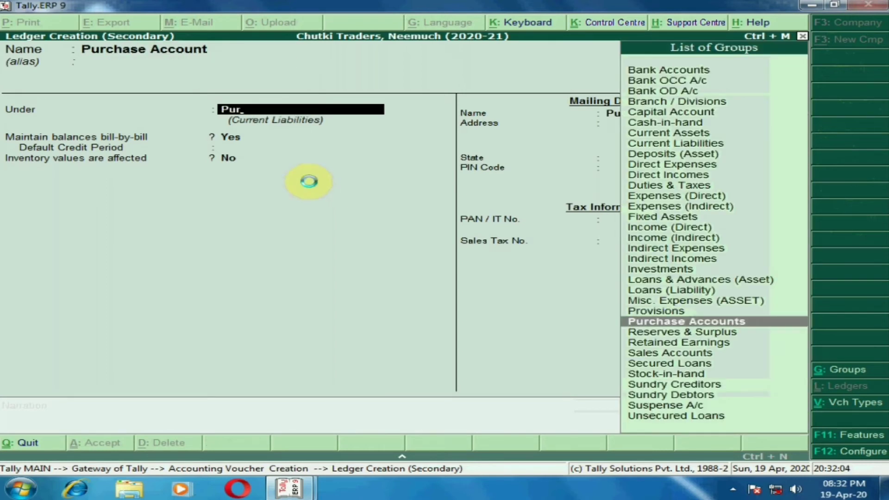
key("Return")
key("Return")
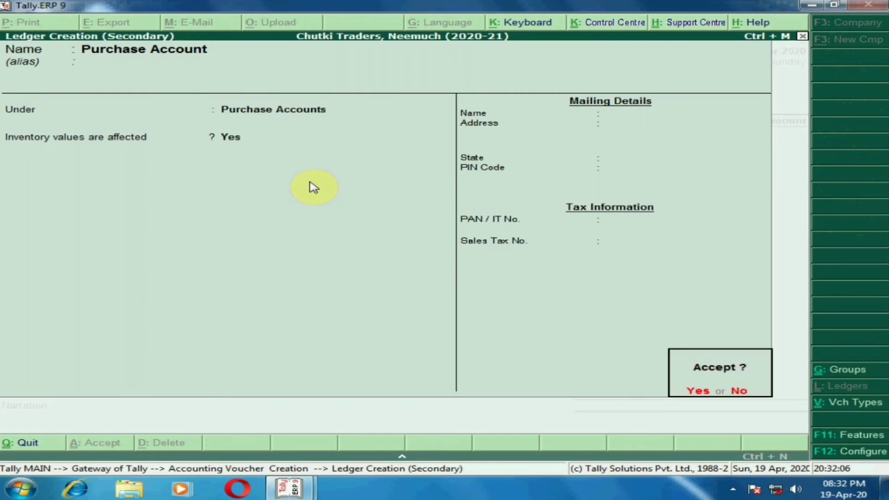
key("Return")
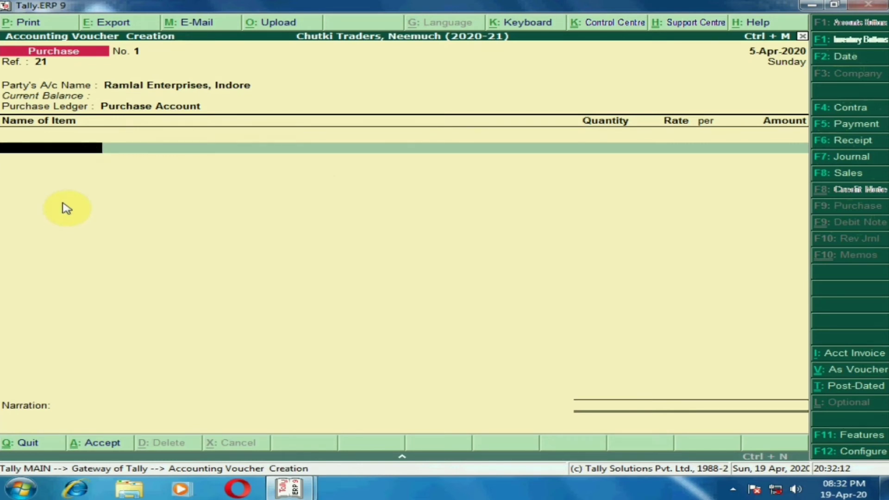
Start a new stock item named "Wheat" under the Primary group from the voucher's item line
key("alt+c")
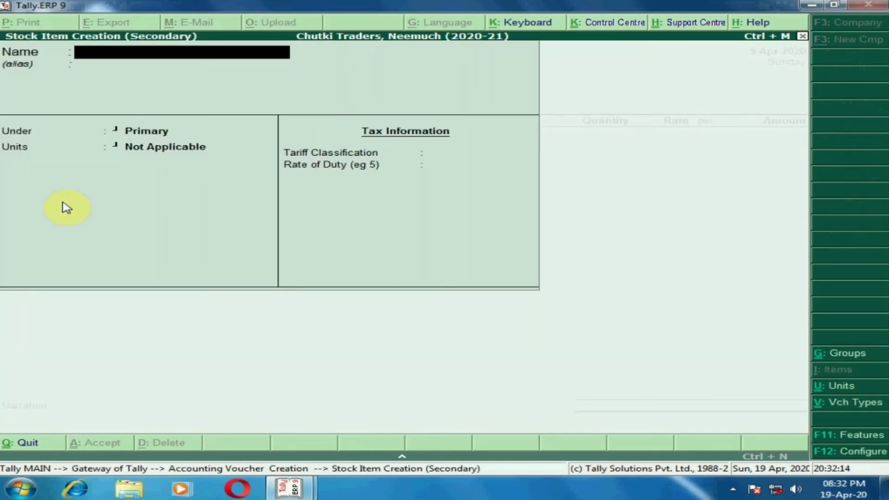
type("Wheat")
key("Return")
key("Return")
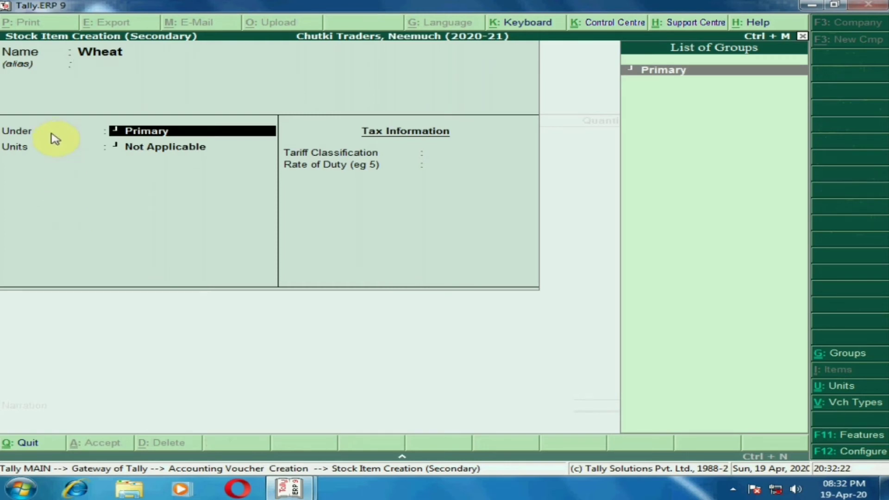
key("Return")
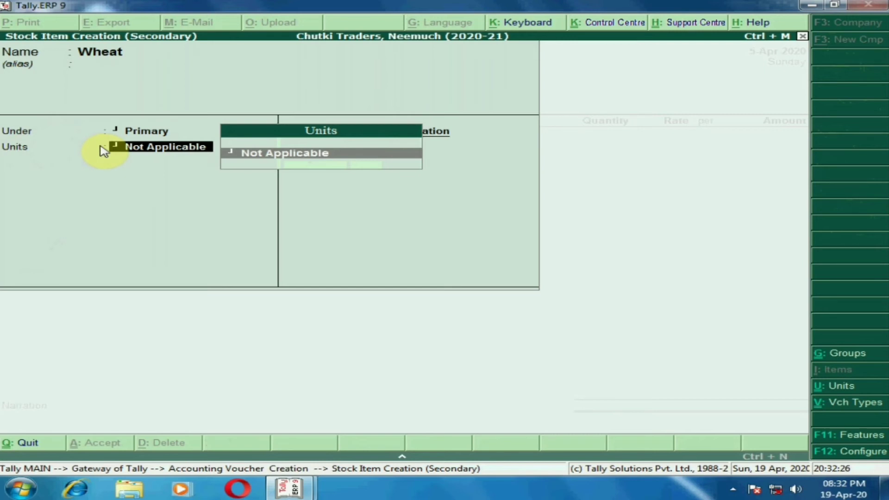
Create a simple unit for the item with symbol "Qtl.", formal name "Quintal" and 3 decimal places
key("alt+c")
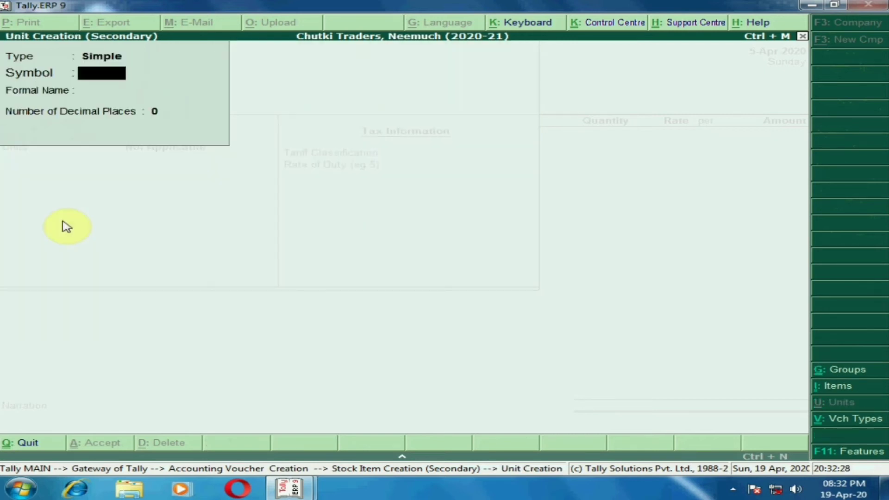
type("Qtl.")
key("Return")
type("Quintal")
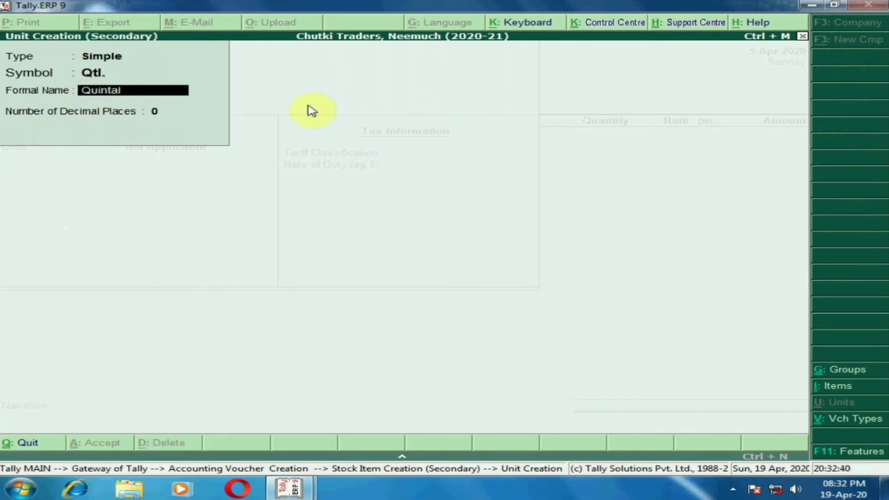
key("Return")
type("3")
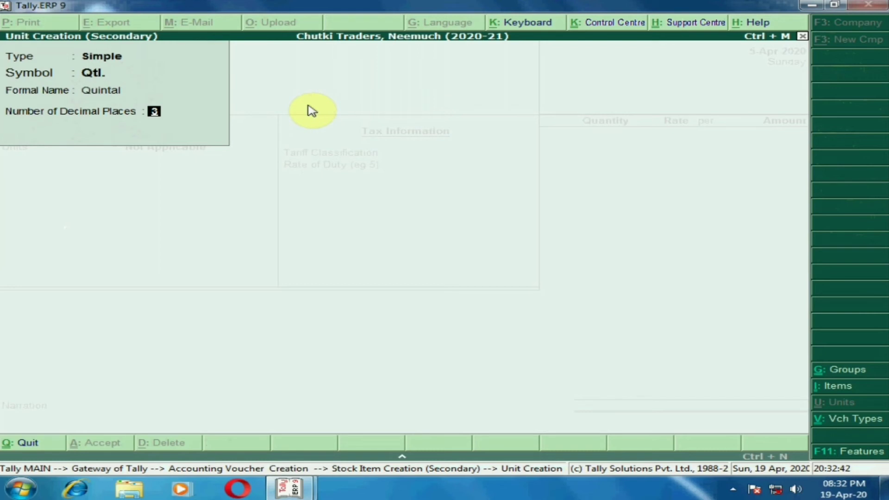
key("Return")
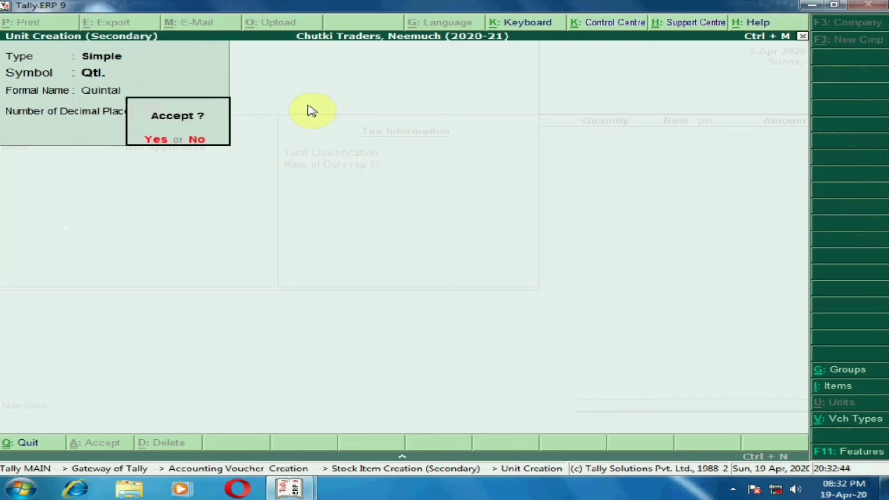
key("Return")
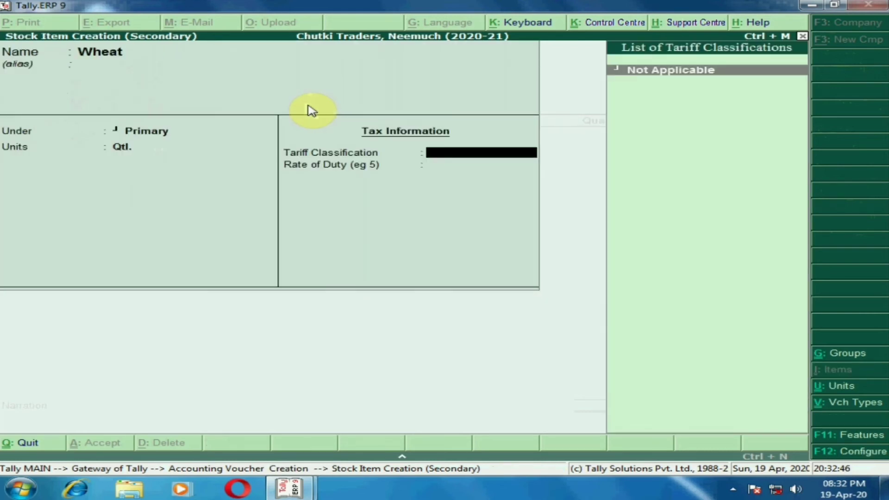
Set the Wheat item's tariff classification to Not Applicable, leave the duty rate unfilled and save the item
key("Return")
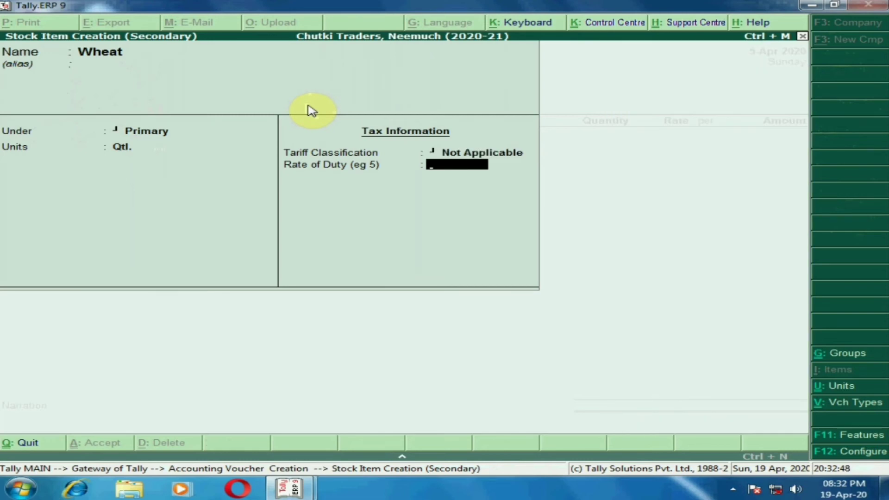
key("Return")
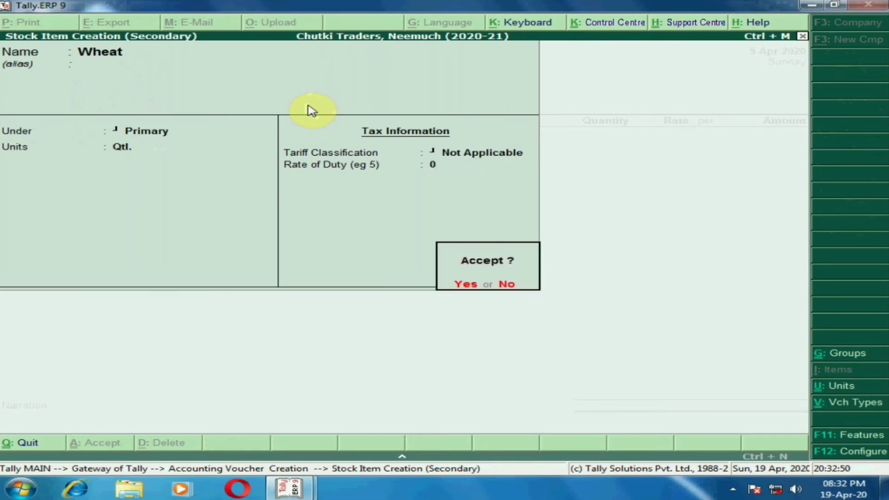
key("Return")
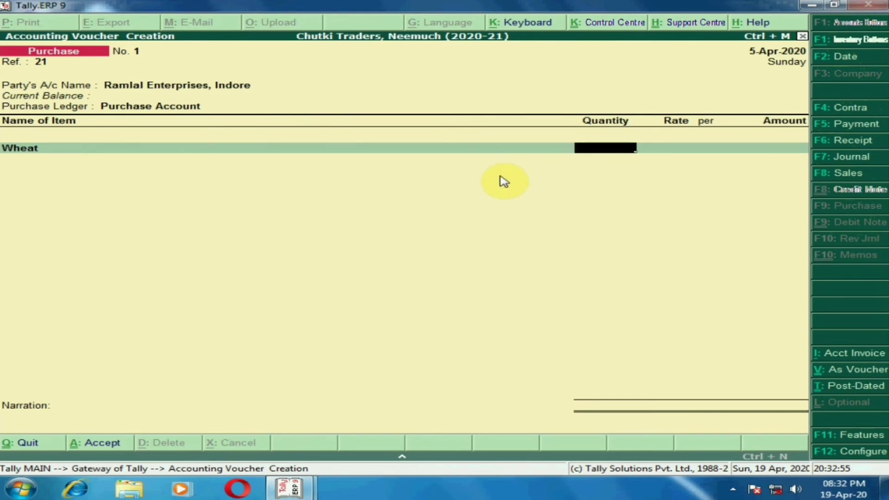
Enter 100 Qtl. of Wheat at a rate of 1100 per Qtl. and end the item list without additional ledgers
type("100")
key("Return")
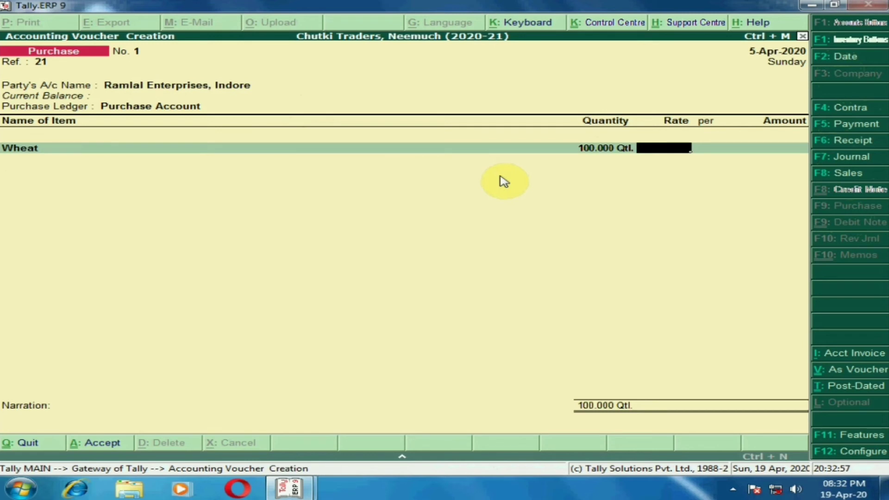
type("1100")
key("Return")
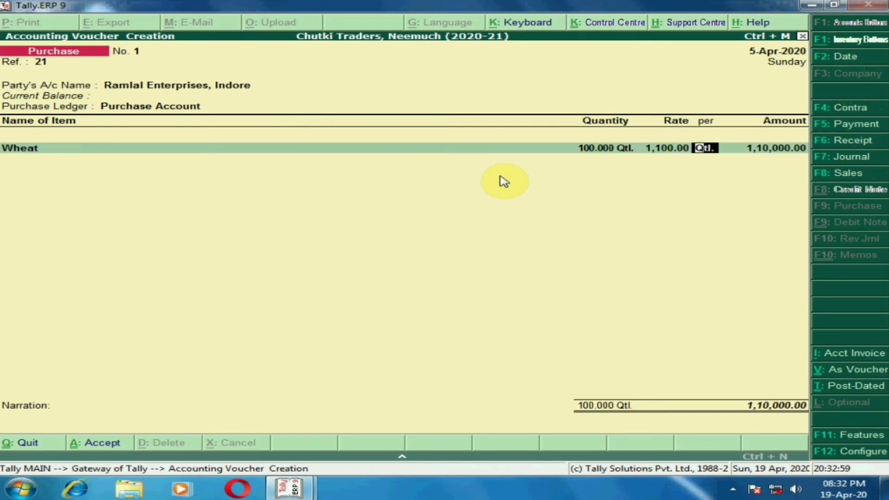
key("Return")
key("Return")
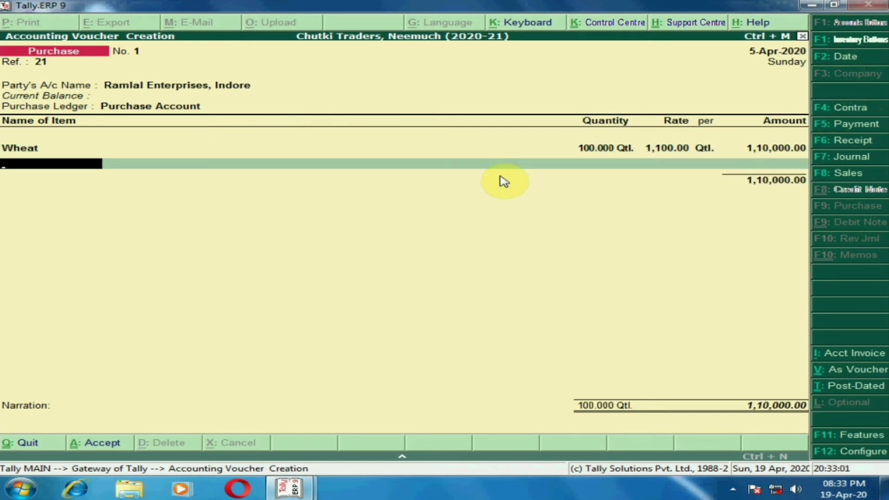
key("Return")
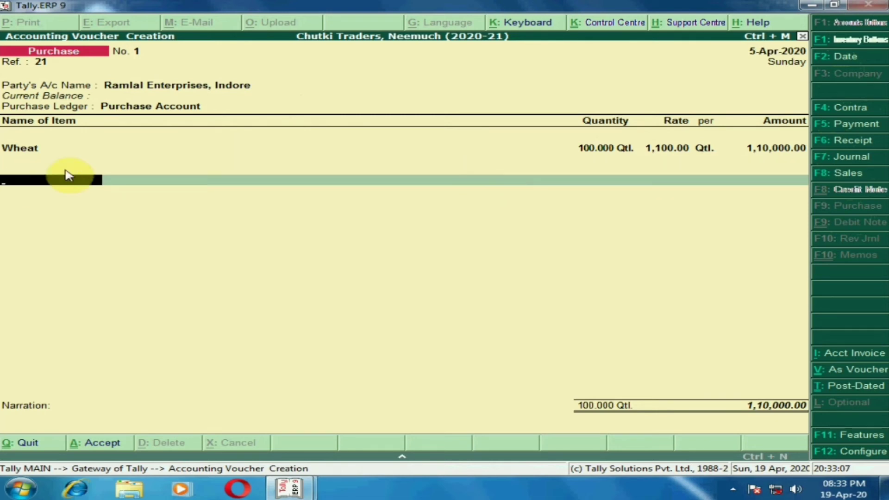
key("Return")
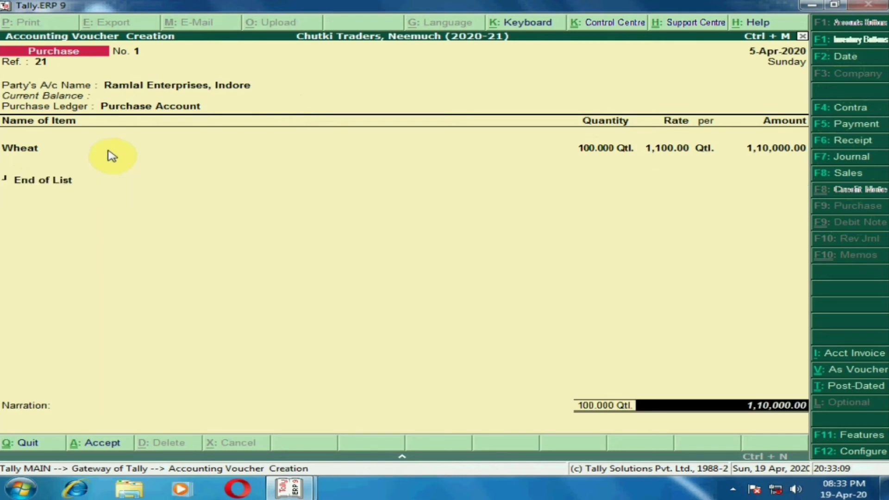
Enter the narration "Being wheat purchased" and save the purchase voucher
key("Return")
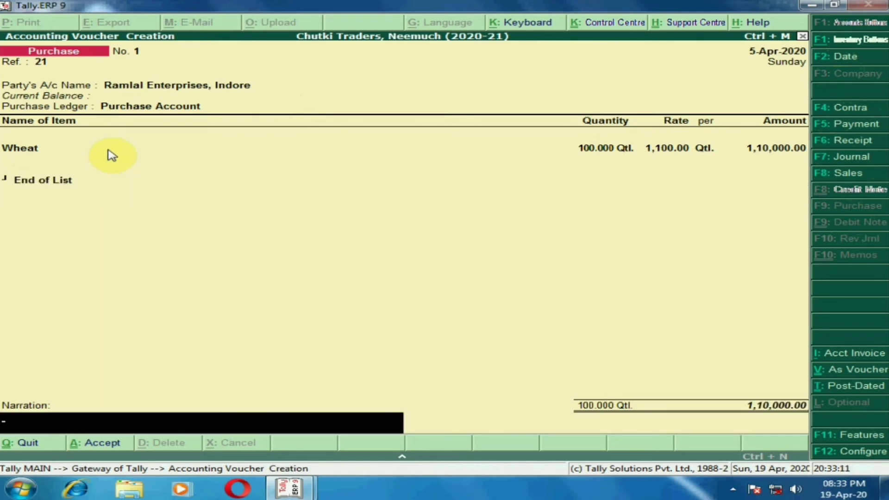
type("Being wheat ")
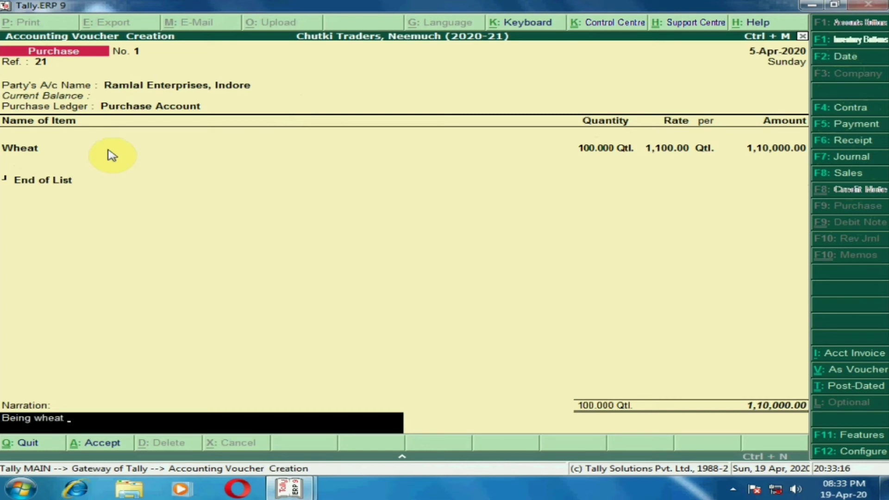
type("purchased")
key("Return")
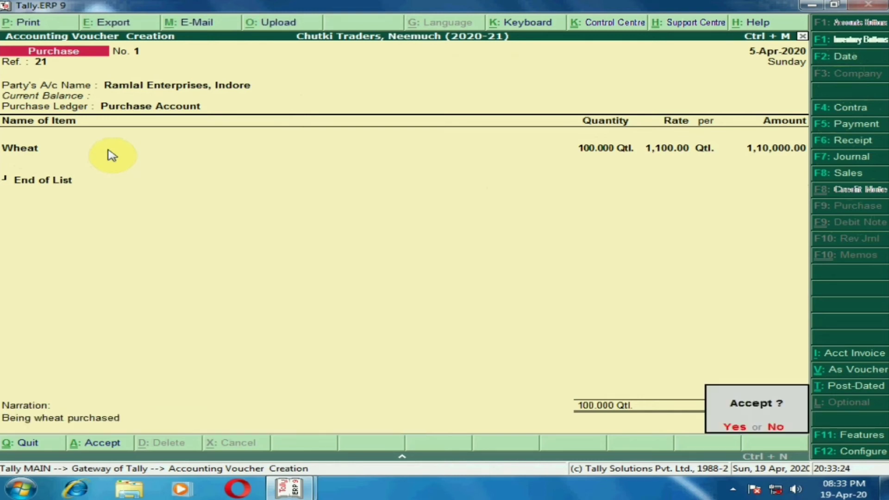
key("Return")
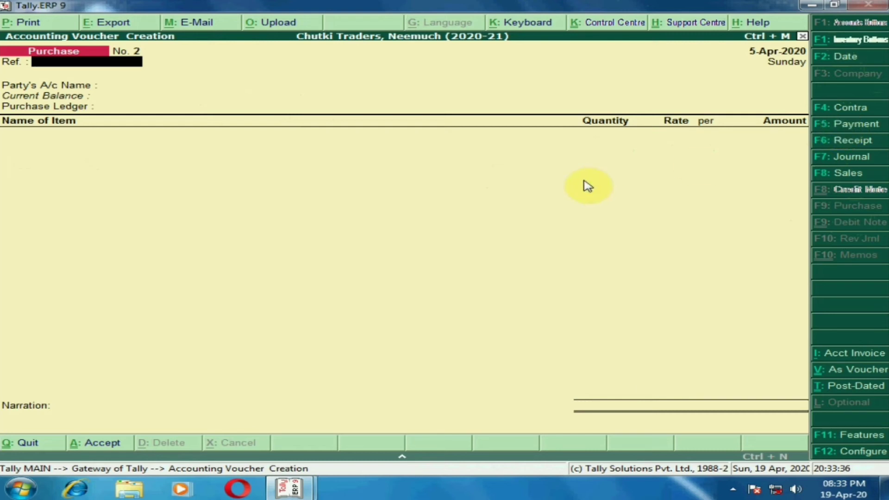
Leave purchase voucher entry without recording another voucher and open the Display reports
key("Escape")
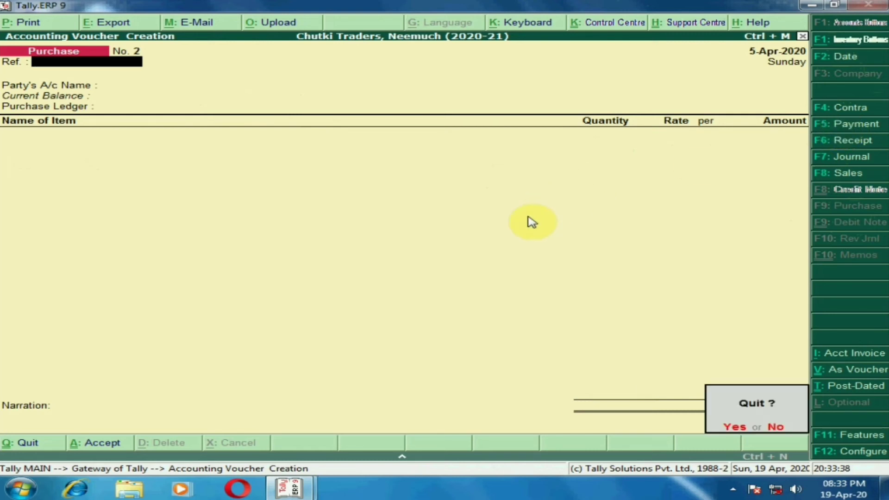
key("y")
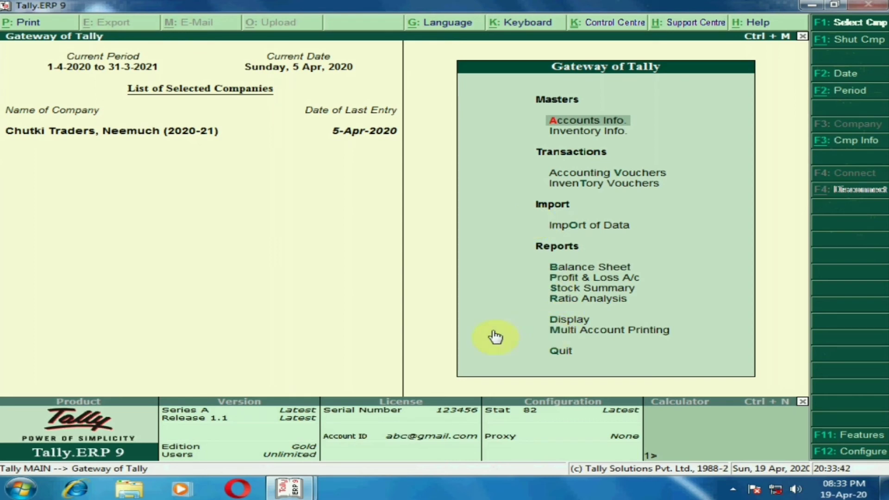
key("Down")
key("Down")
key("Down")
key("Down")
key("Down")
key("Down")
key("Down")
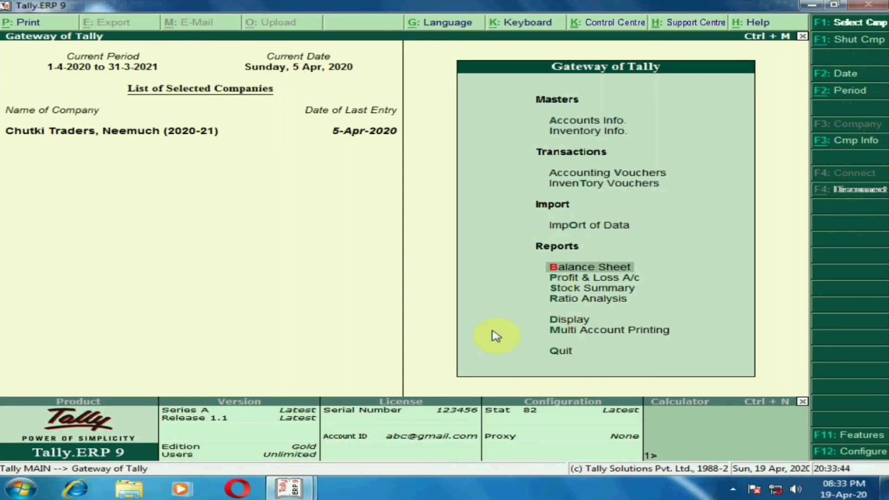
key("Down")
key("Down")
key("Return")
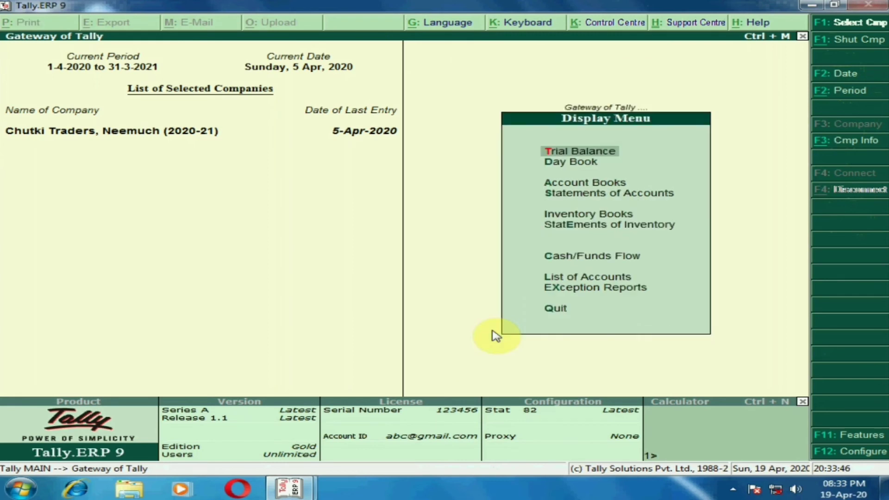
Open the ledger vouchers report for Ramlal Enterprises, Indore from the account books
key("Down")
key("Down")
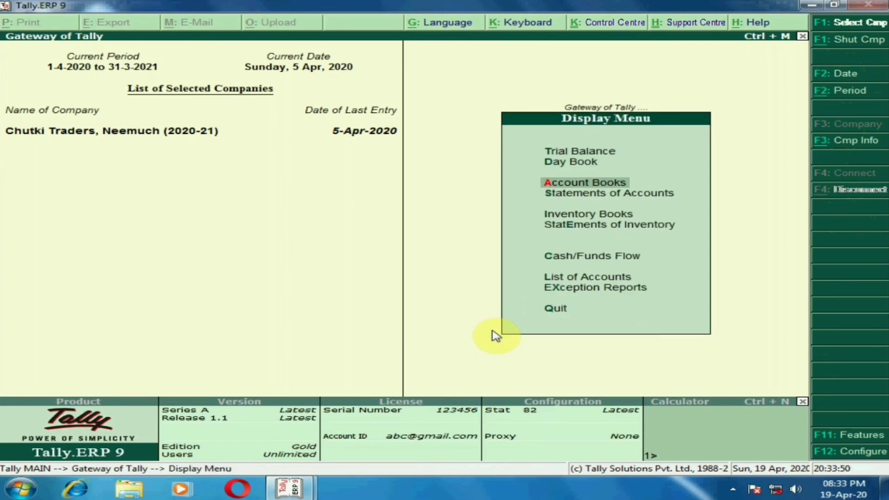
key("Return")
key("Down")
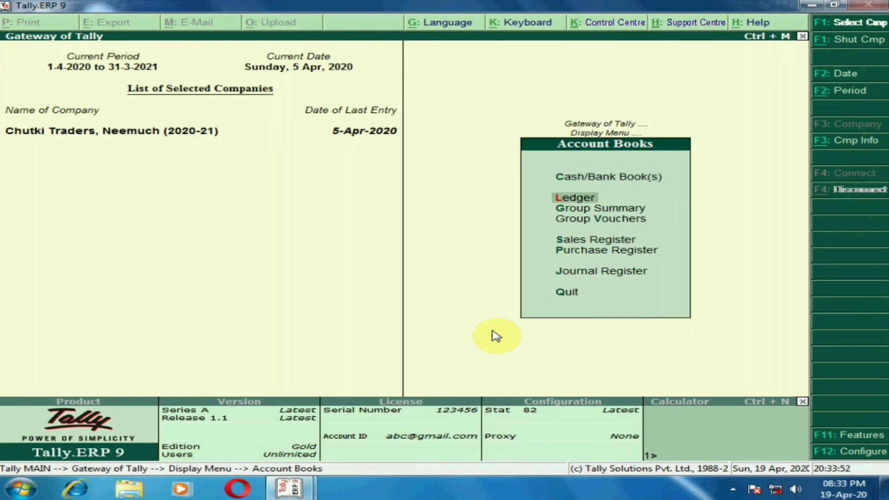
key("Return")
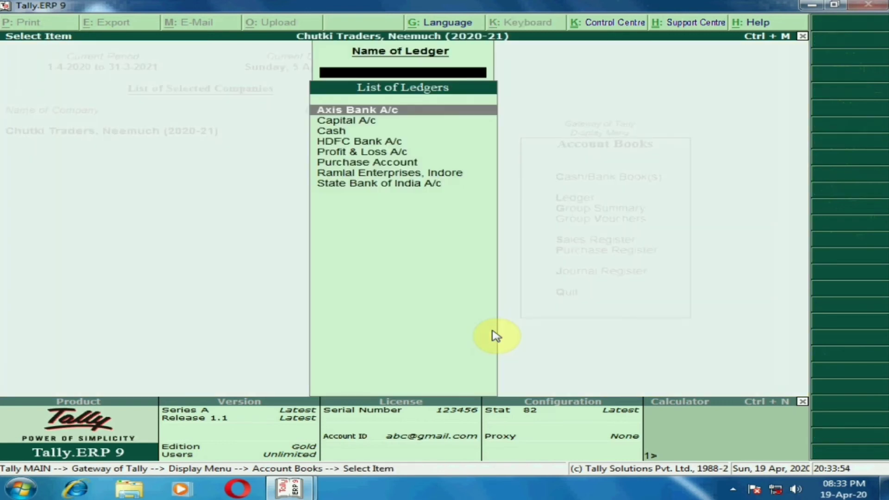
type("Ram")
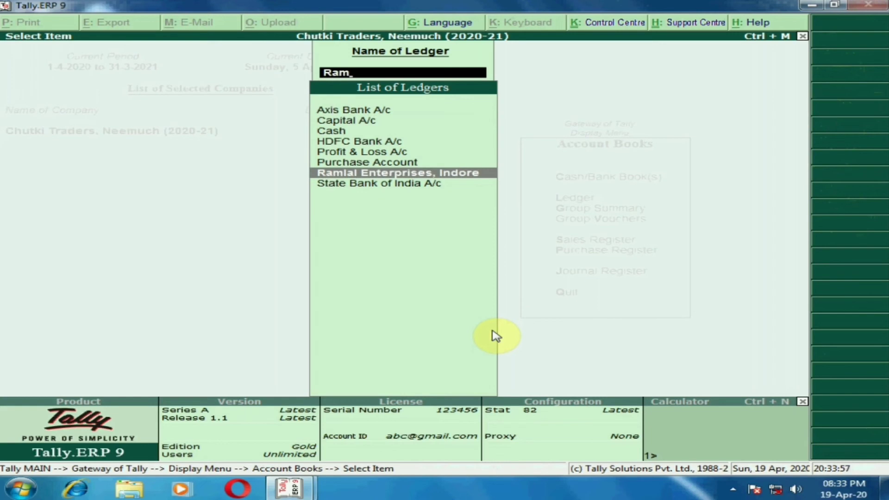
key("Return")
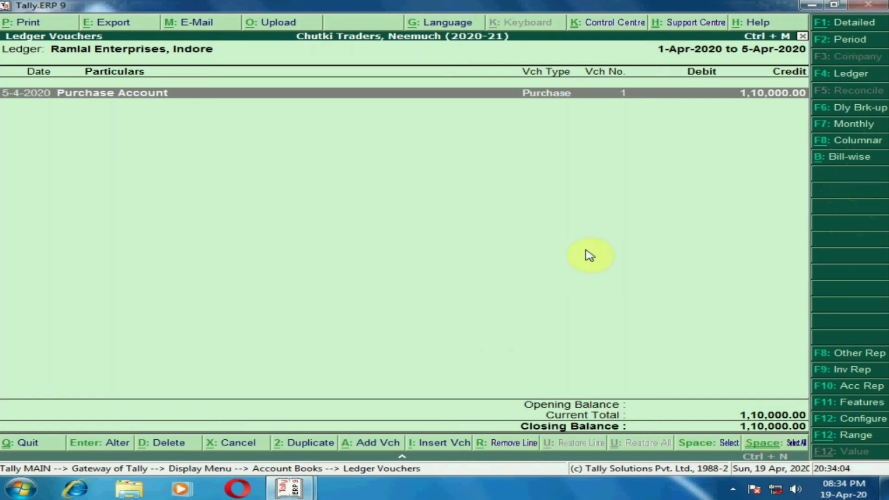
Check the period setting of the supplier's ledger report and return to the Gateway of Tally
key("F2")
key("space")
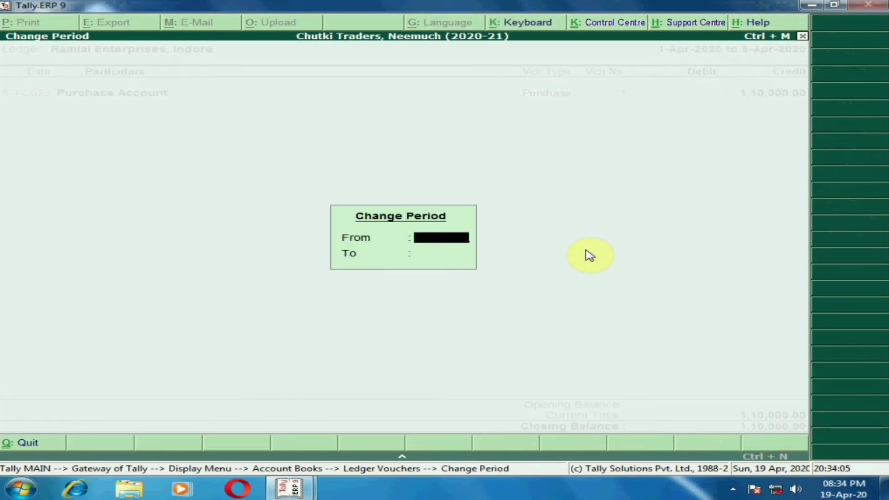
key("Return")
key("Return")
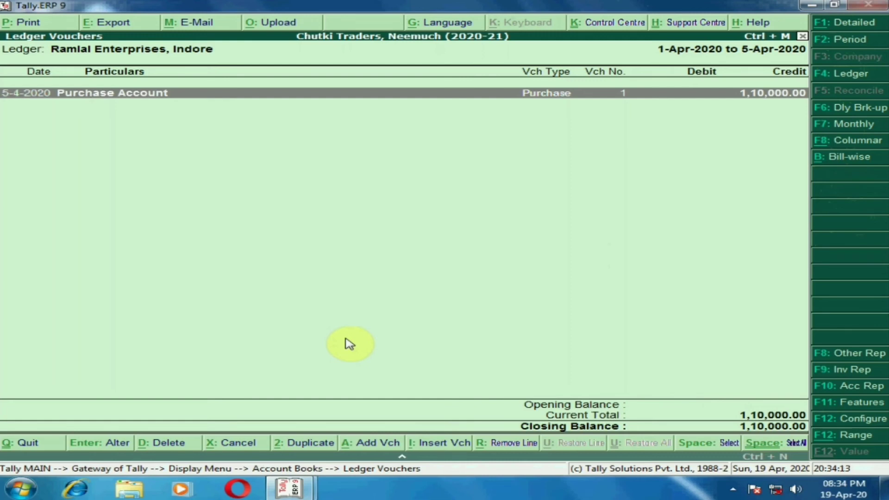
key("Escape")
key("Escape")
key("Escape")
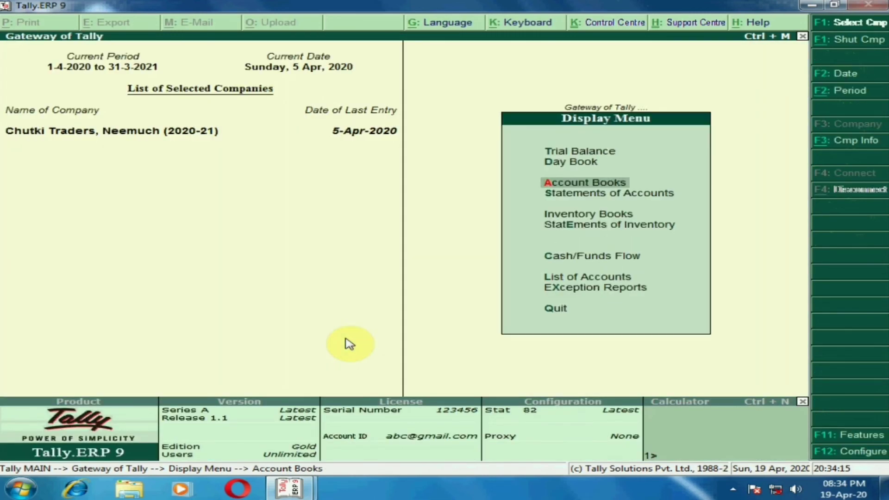
key("Escape")
key("Escape")
key("n")
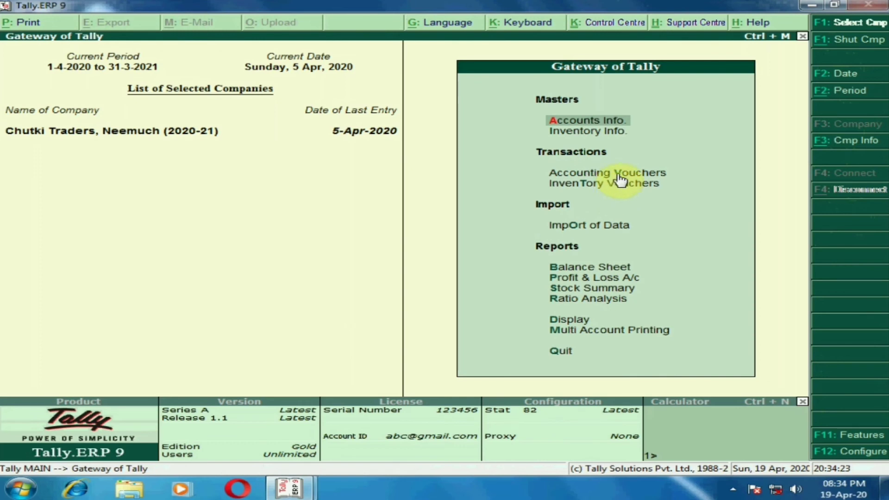
Start a payment voucher in Accounting Vouchers and set its date to 10-4-2020
key("Down")
key("Down")
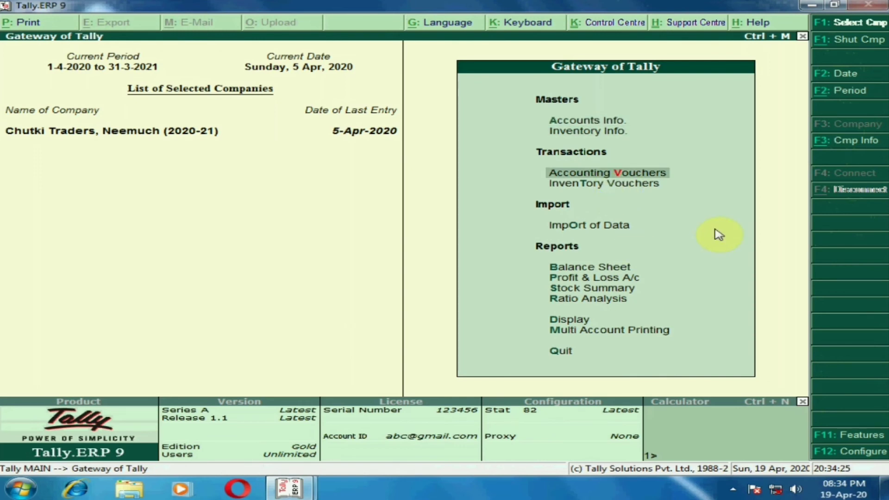
key("Return")
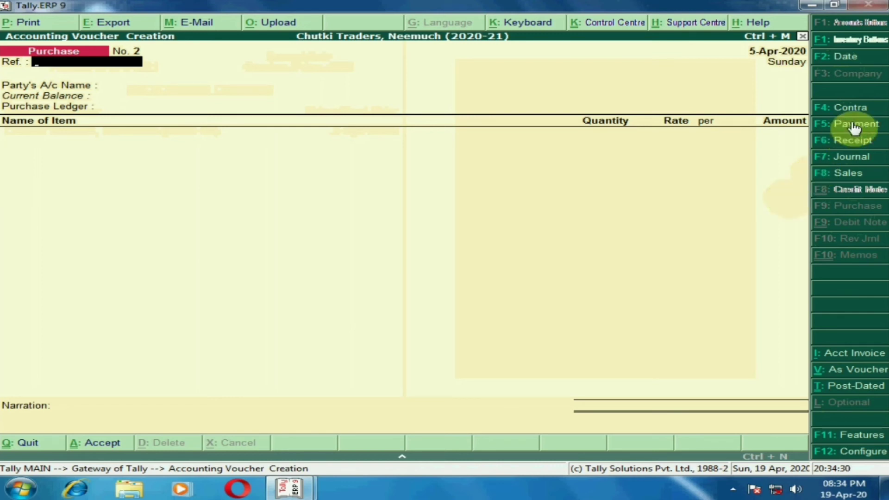
key("F5")
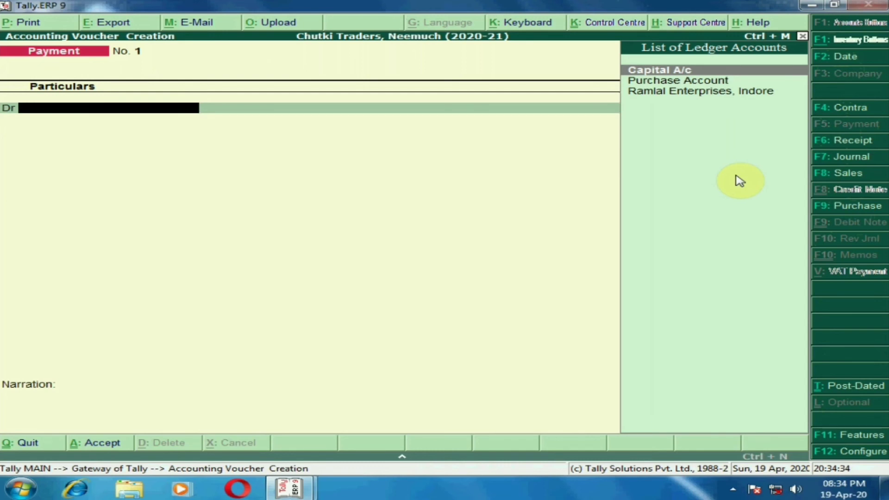
key("F2")
type("10-4")
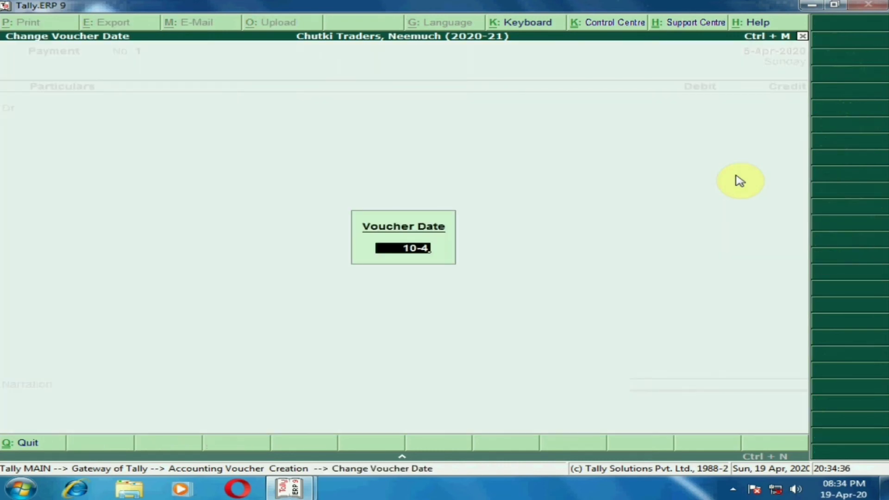
key("Return")
Debit Ramlal Enterprises, Indore with 110000 and allocate it as Agst Ref to pending bill 21
type("Ram")
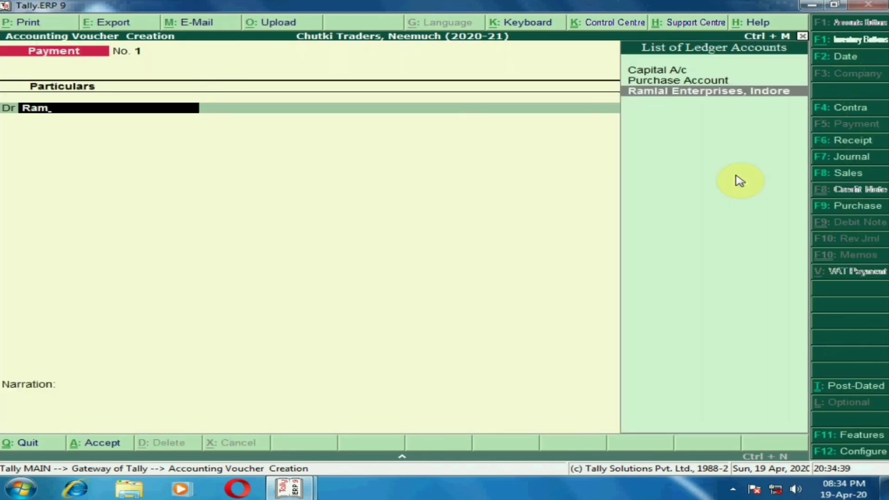
key("Return")
type("110000")
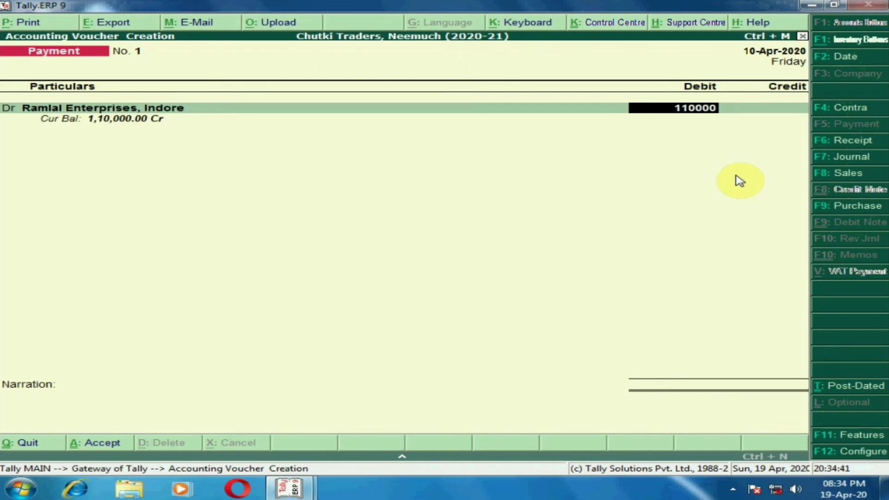
key("Return")
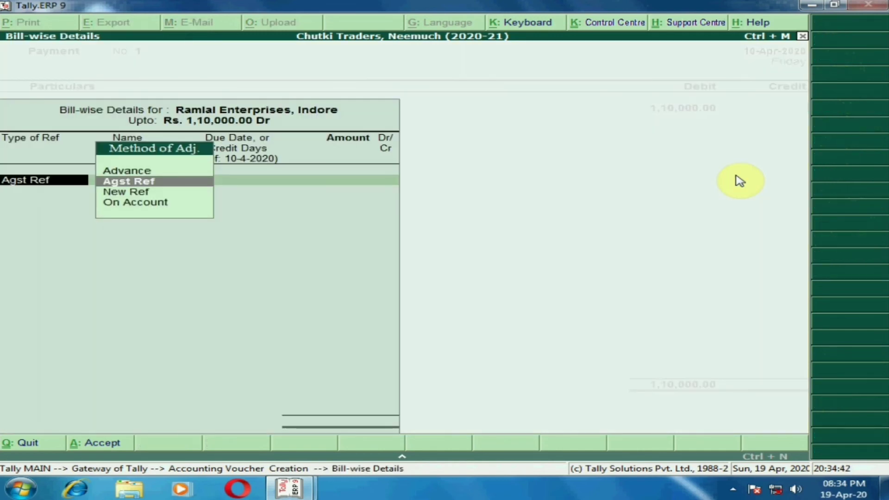
key("Return")
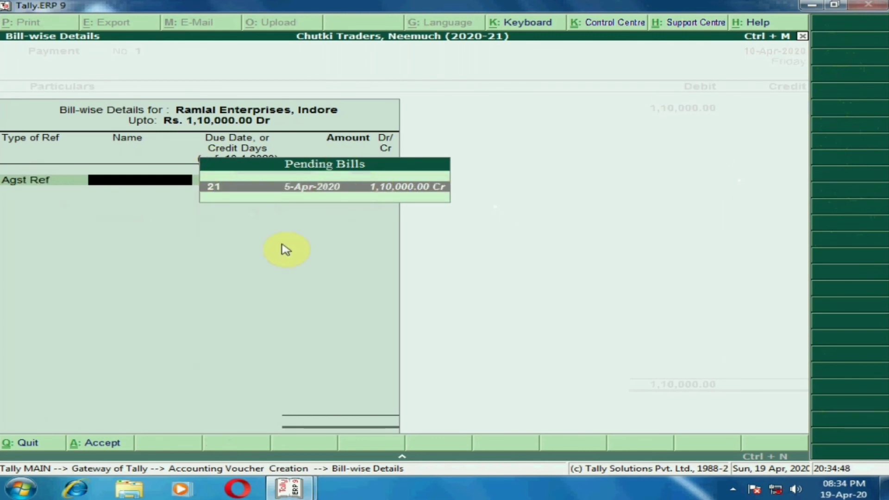
key("Return")
key("Return")
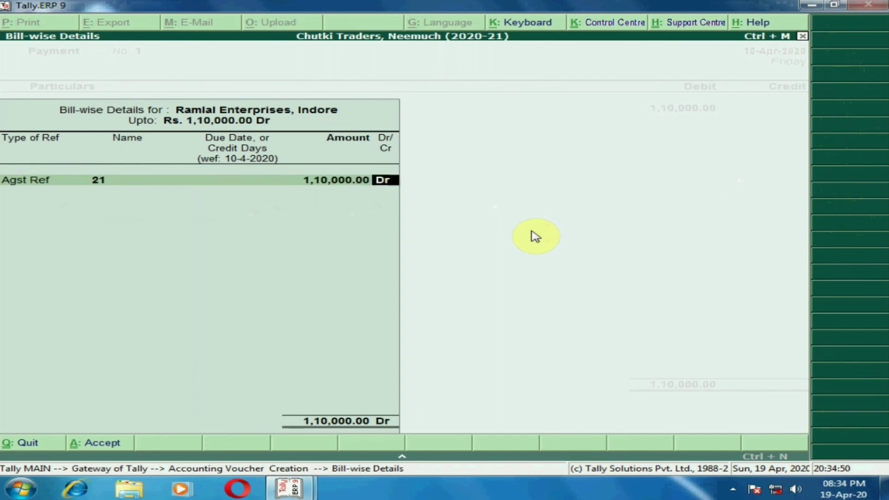
key("Return")
key("Return")
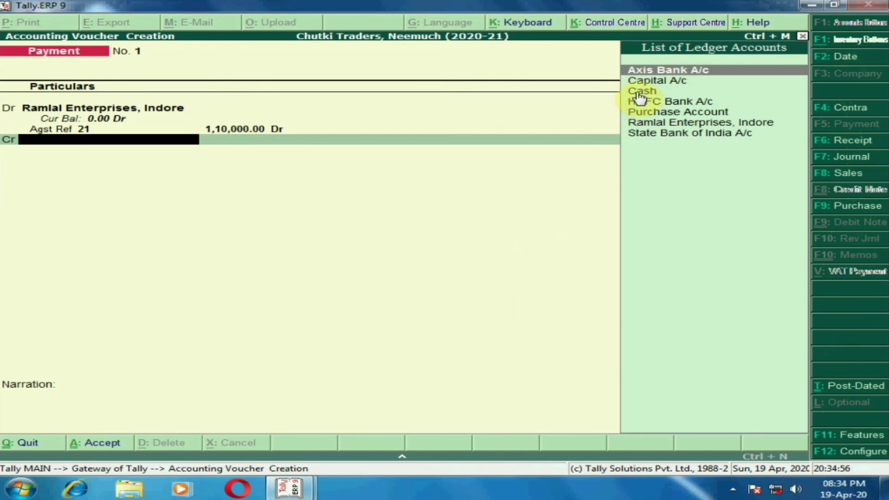
Credit the Cash ledger with 1,10,000.00 in the payment voucher
key("Down")
key("Down")
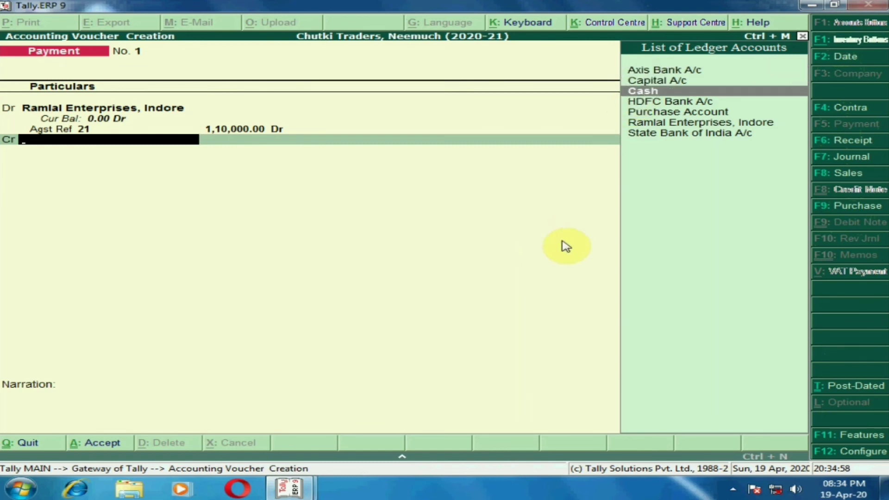
key("Return")
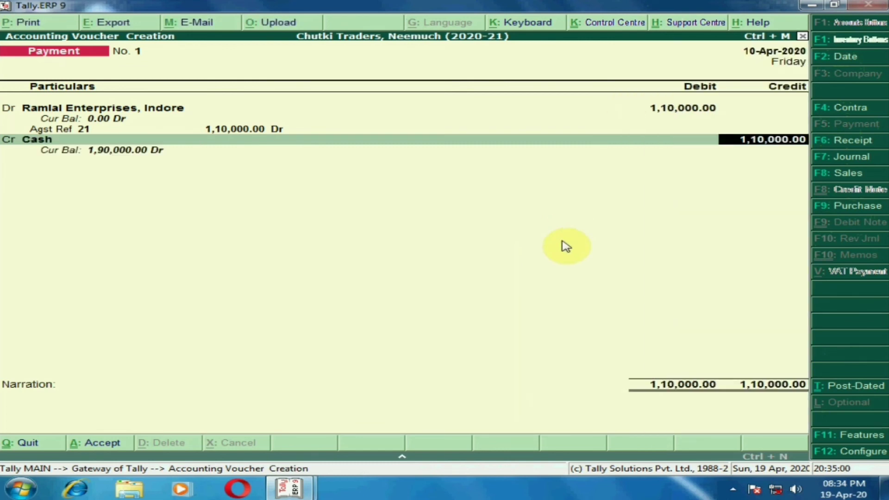
key("Return")
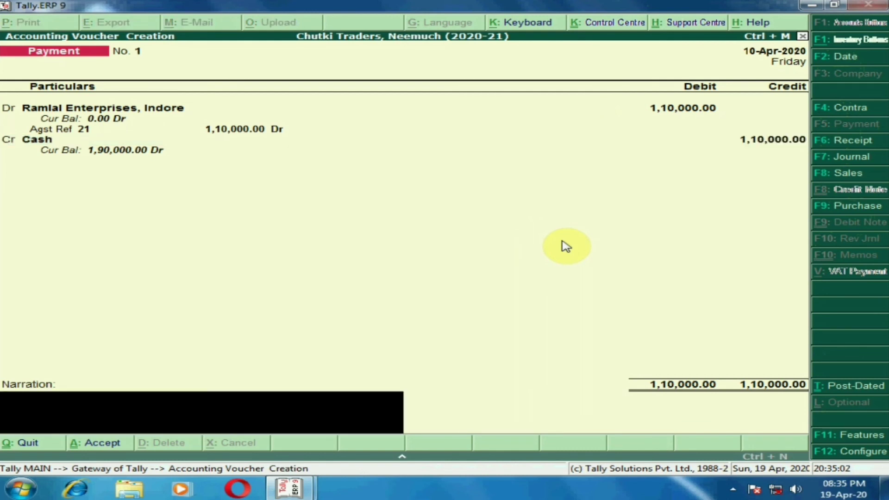
Enter the narration "Being cash paid" and save the payment voucher
type("Being cash paid")
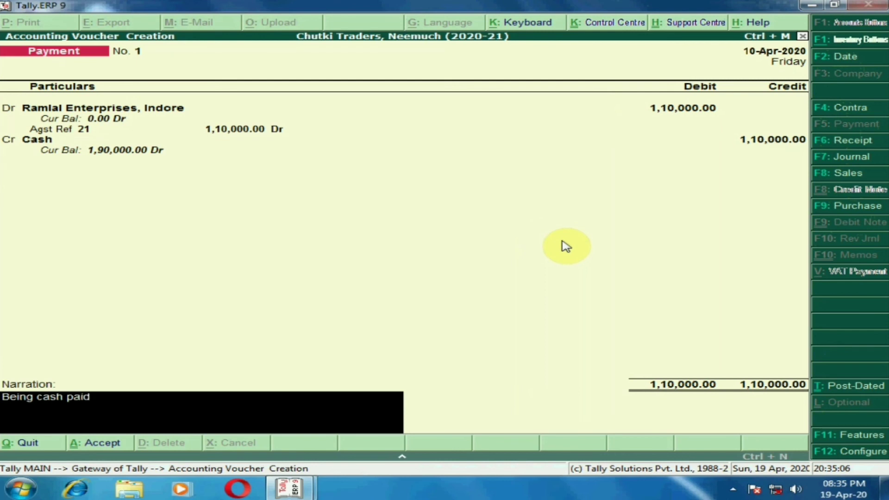
key("Return")
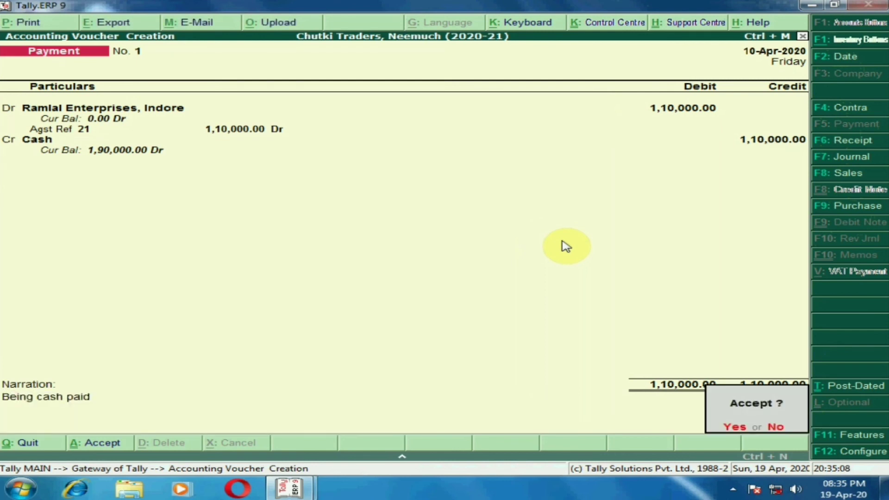
key("Return")
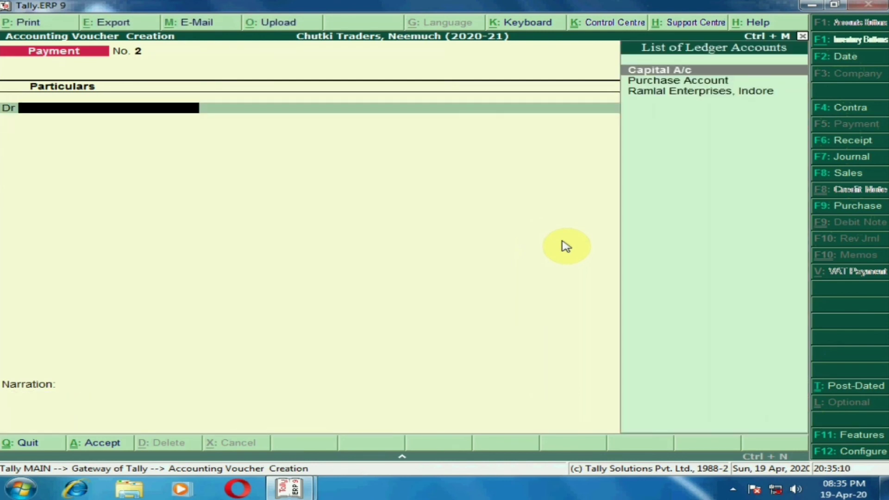
Leave payment voucher entry and open the Display reports from Gateway of Tally
key("Escape")
key("Return")
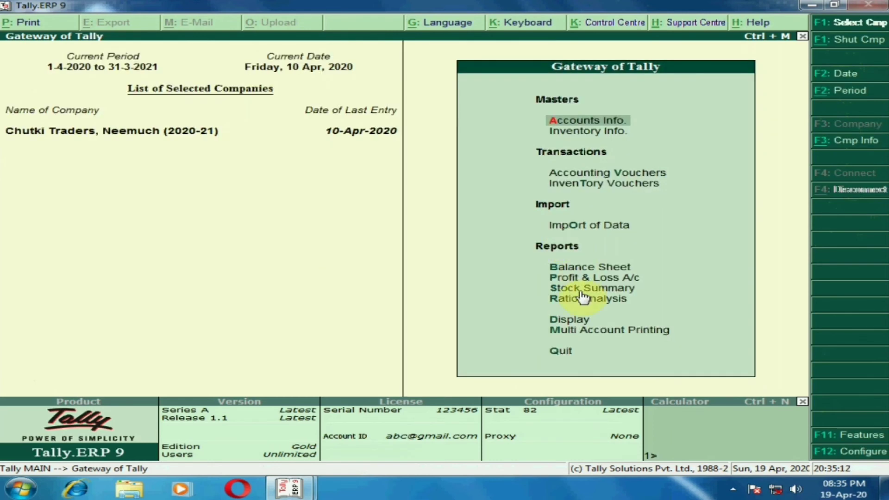
key("Down")
key("Down")
key("Down")
key("Down")
key("Down")
key("Down")
key("Down")
key("Down")
key("Down")
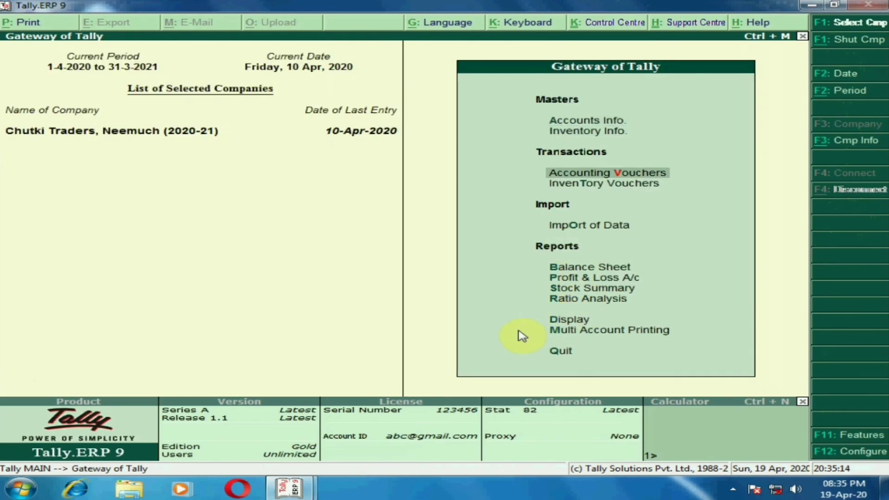
key("Return")
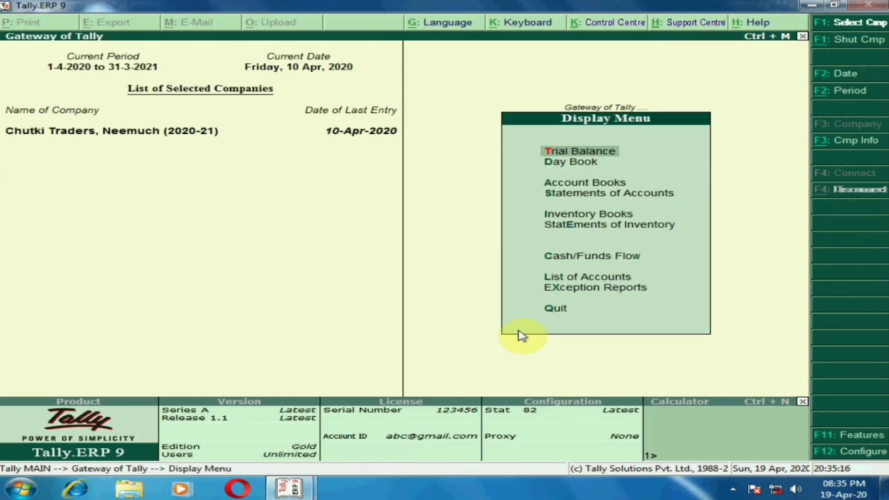
Open the ledger vouchers of Ramlal Enterprises, Indore from Account Books
key("Down")
key("Down")
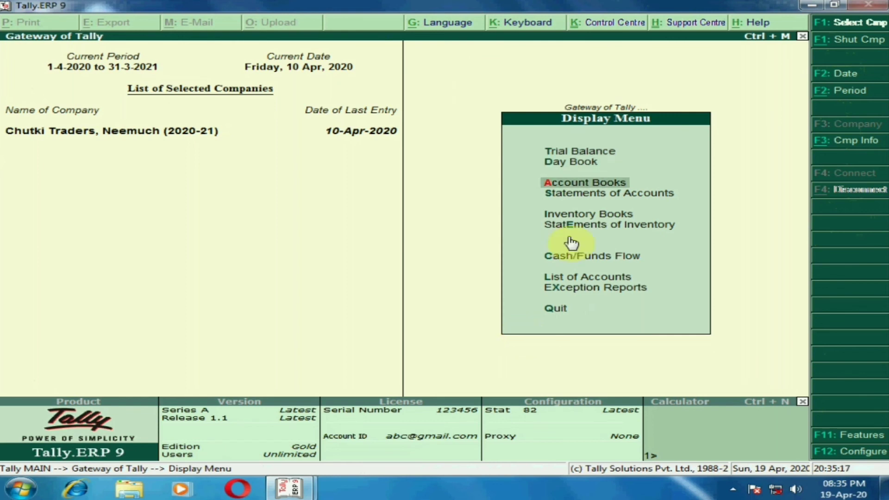
key("Return")
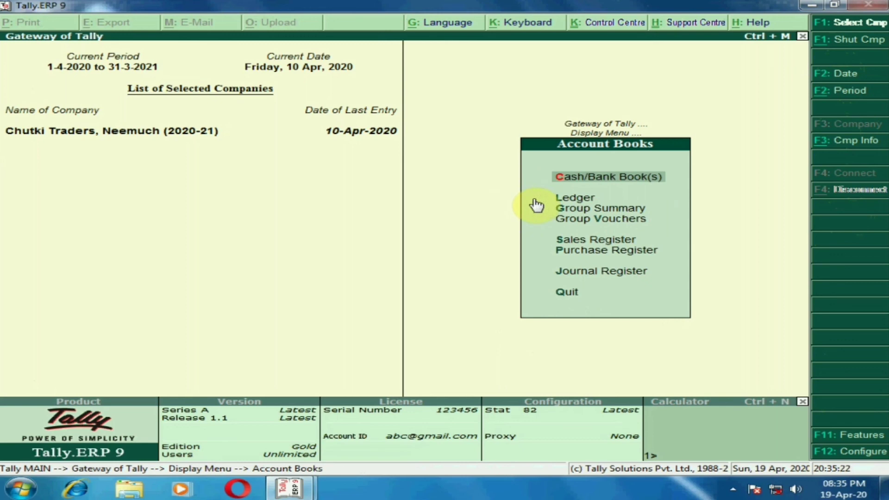
key("Down")
key("Return")
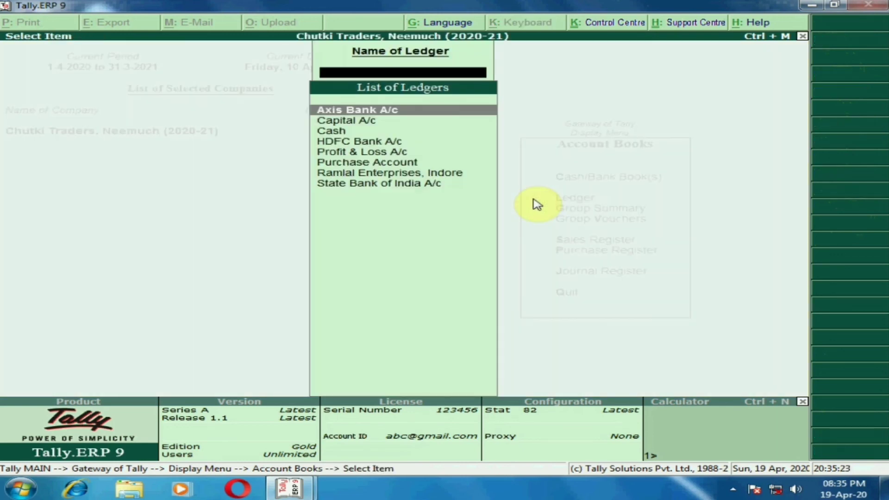
type("Ra")
key("Return")
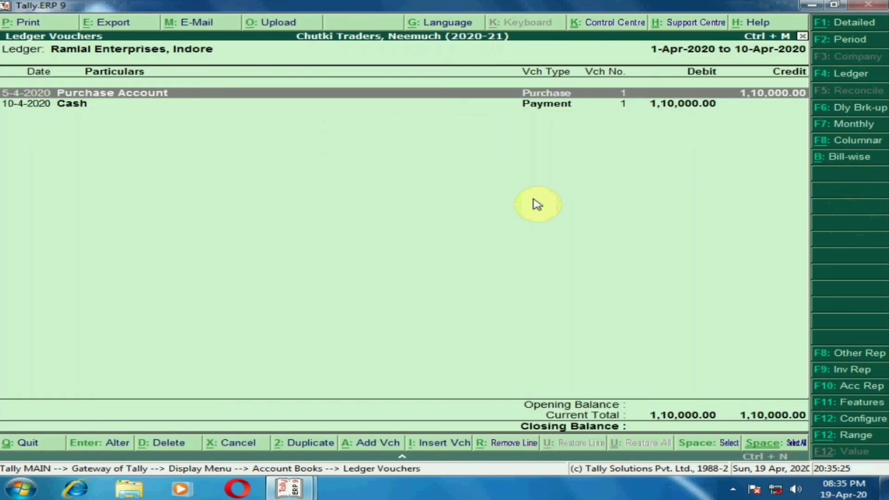
Check the supplier's ledger vouchers for 1-Apr-2020 to 10-Apr-2020 and return to Gateway of Tally
key("F2")
key("Return")
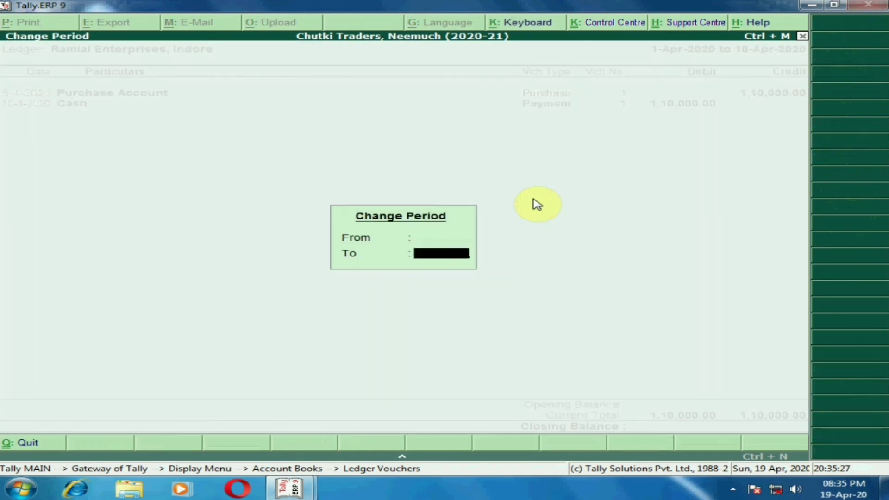
key("Return")
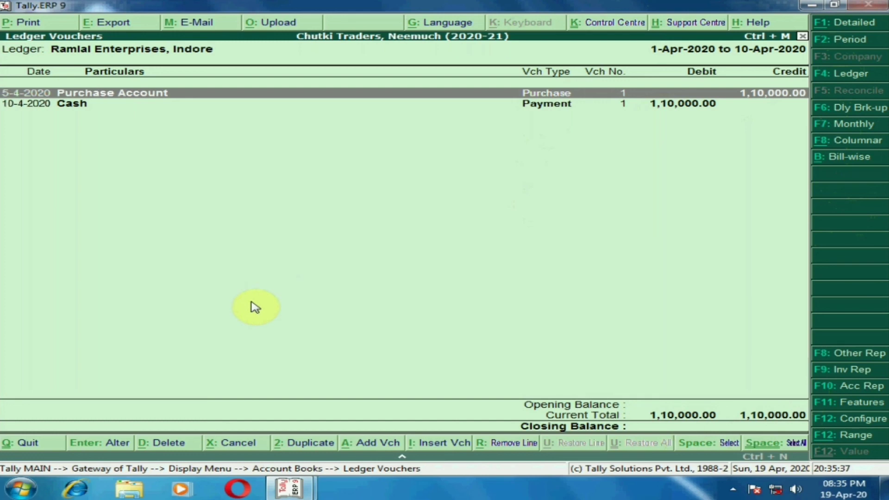
key("Escape")
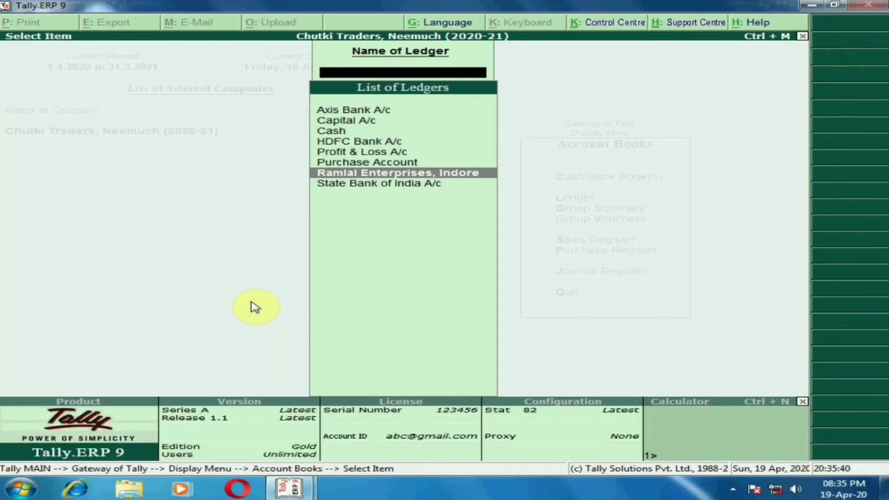
key("Escape")
key("Escape")
key("Escape")
key("Escape")
key("Escape")
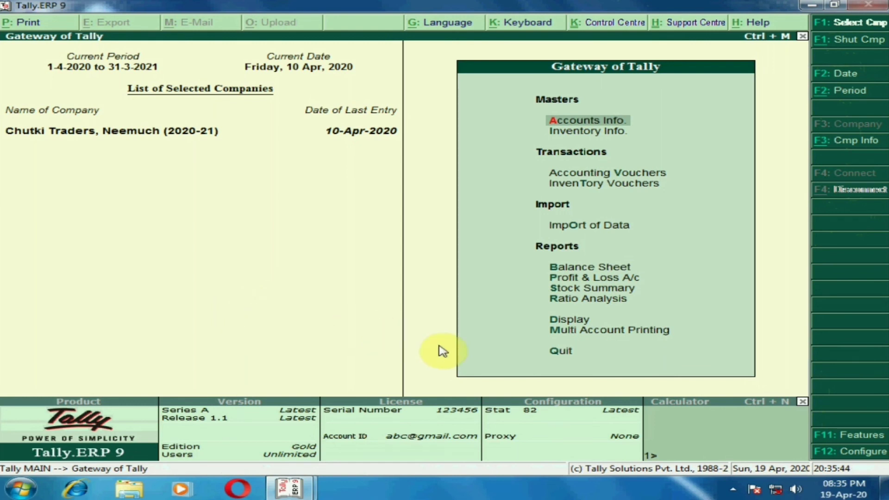
Open the Day Book from the Display reports
key("Up")
key("Up")
key("Up")
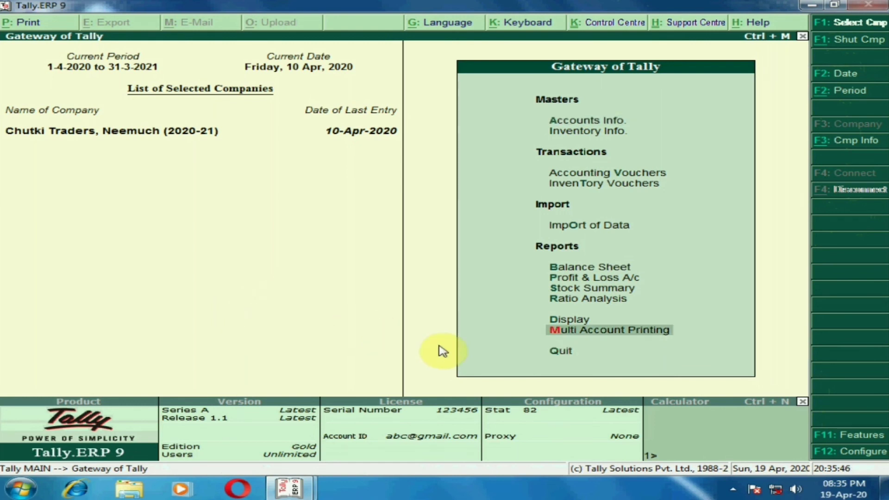
left_click(532, 320)
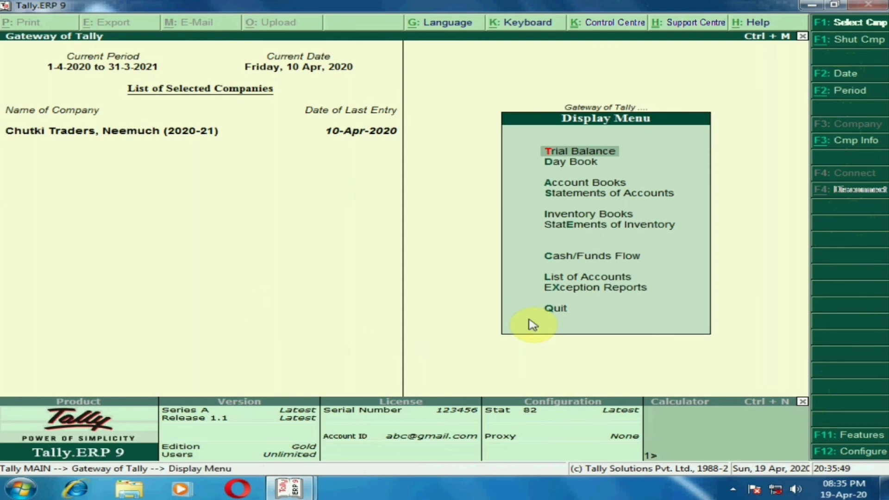
left_click(536, 167)
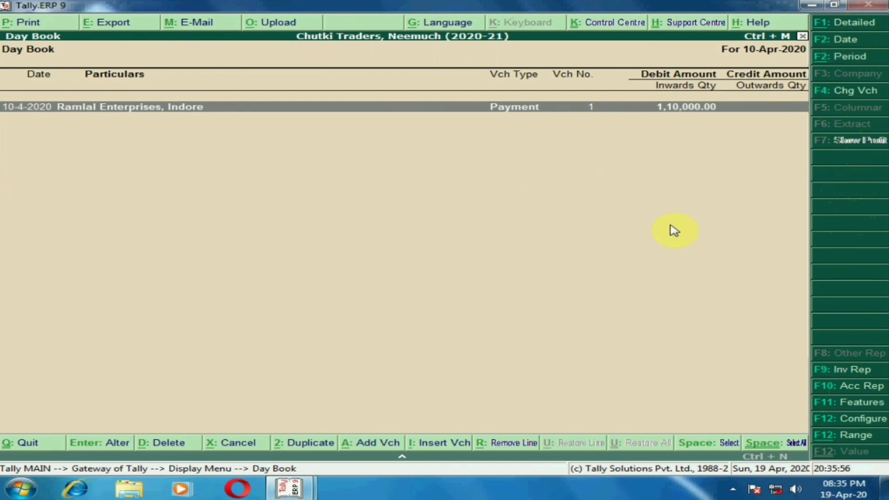
Set the Day Book period to 1-Apr-2020 to 10-Apr-2020, review the listed vouchers and return to Gateway of Tally
key("alt+F2")
key("space")
key("Return")
key("space")
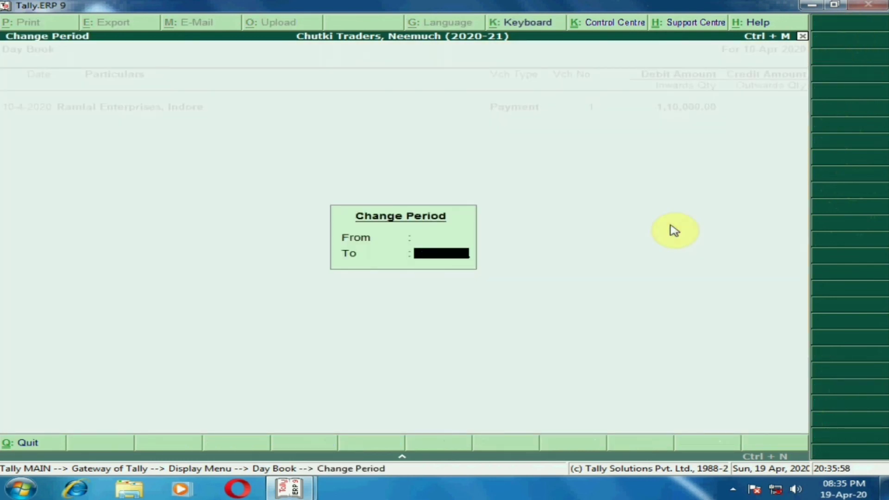
key("Return")
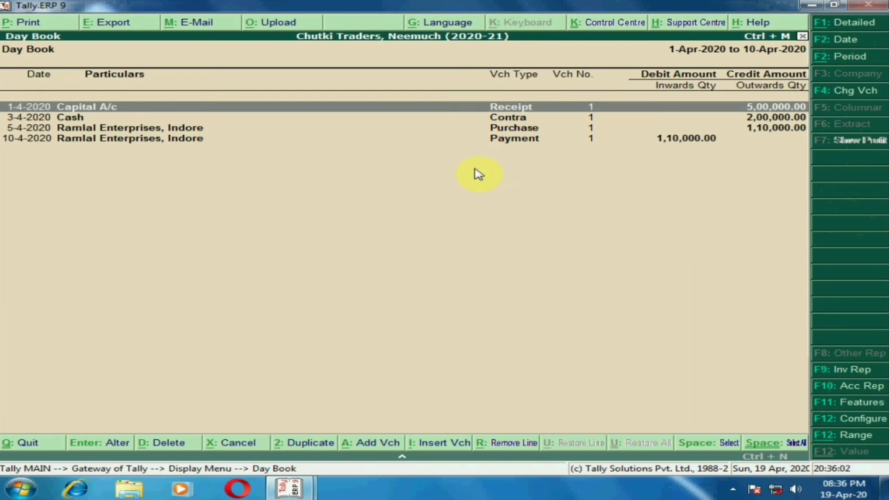
key("Down")
key("Down")
key("Down")
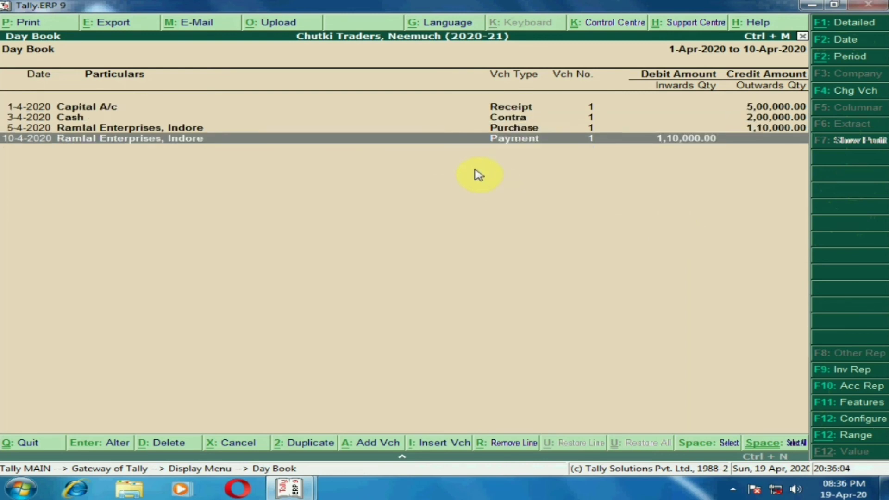
key("Escape")
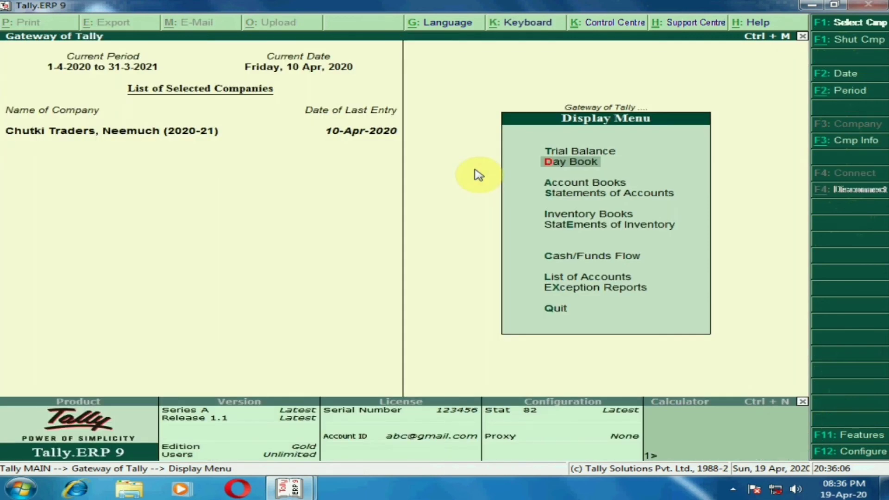
key("Escape")
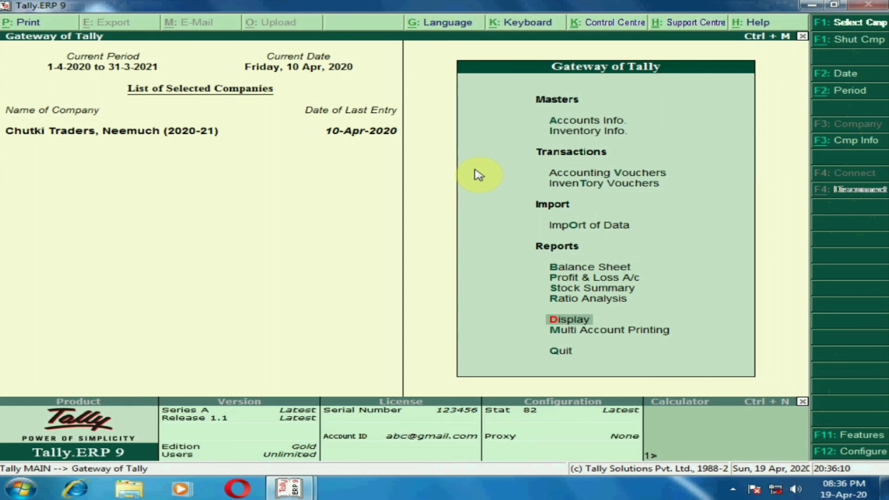
key("Escape")
key("Escape")
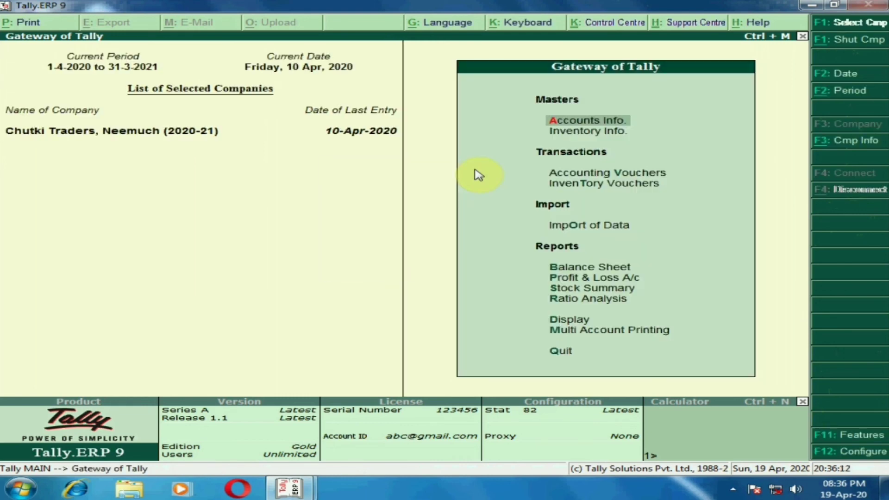
key("Escape")
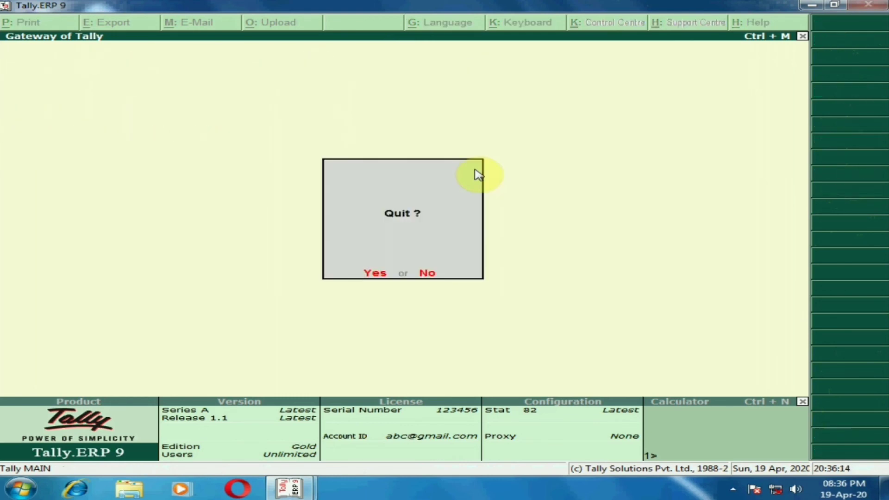
key("Escape")
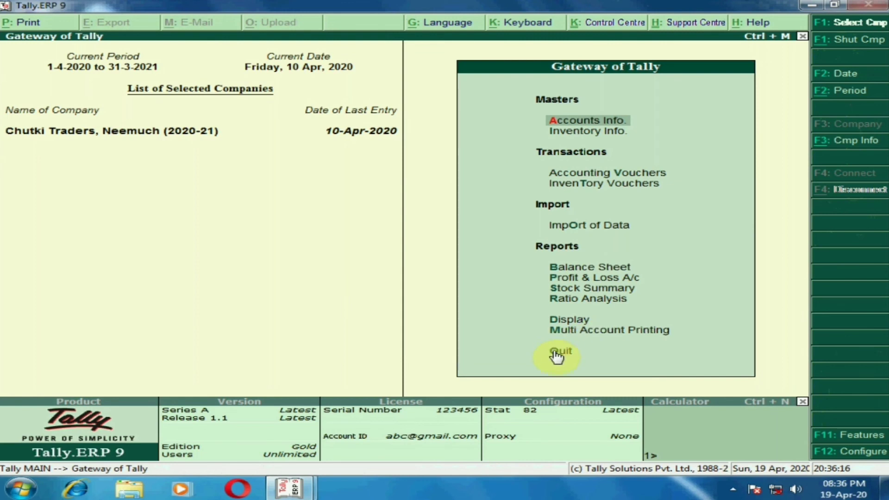
key("Up")
key("Up")
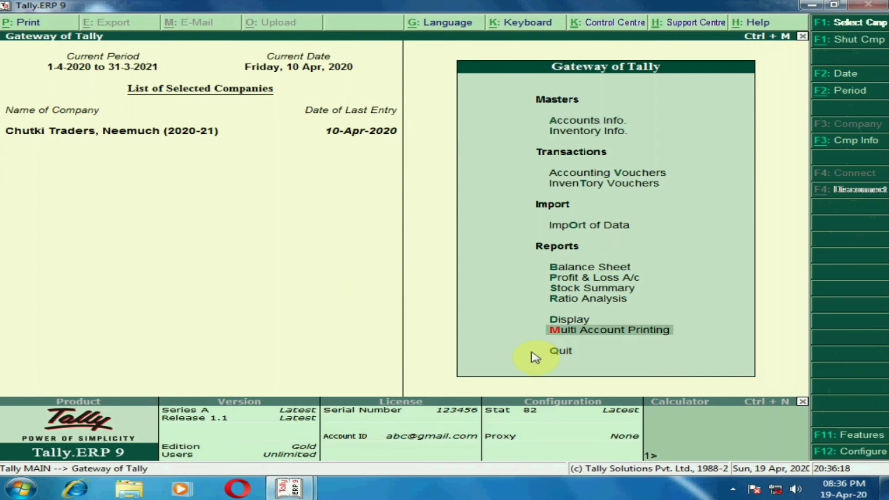
key("Down")
key("Return")
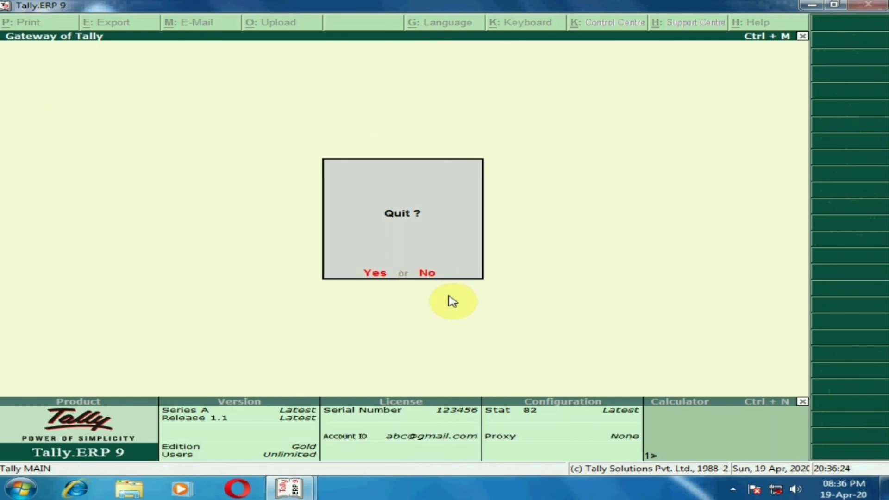
key("n")
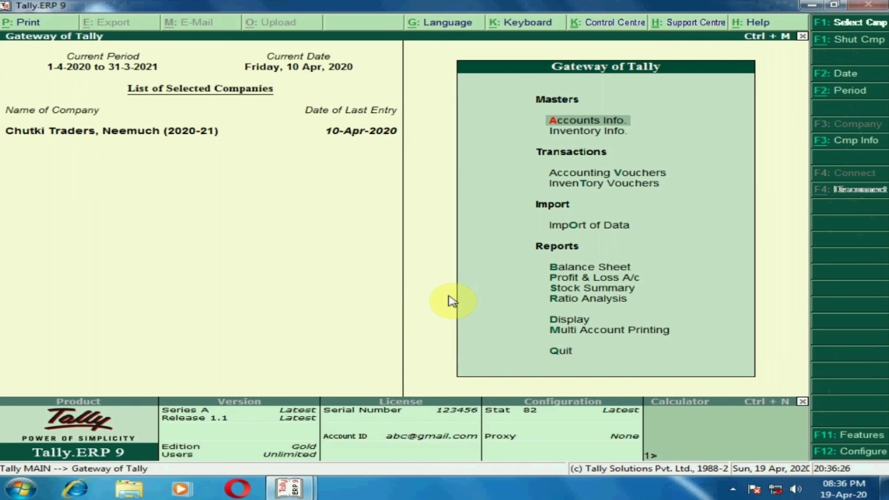
Quit Tally from Gateway of Tally and confirm the exit
key("Up")
key("Return")
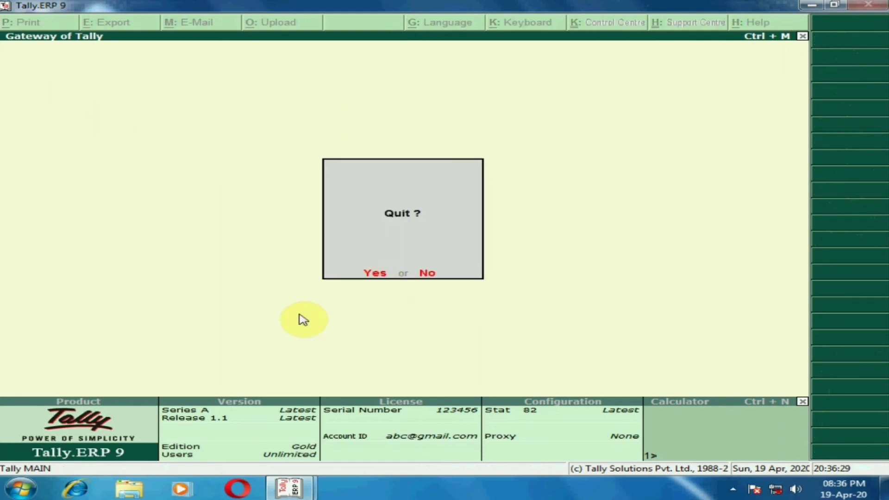
key("y")
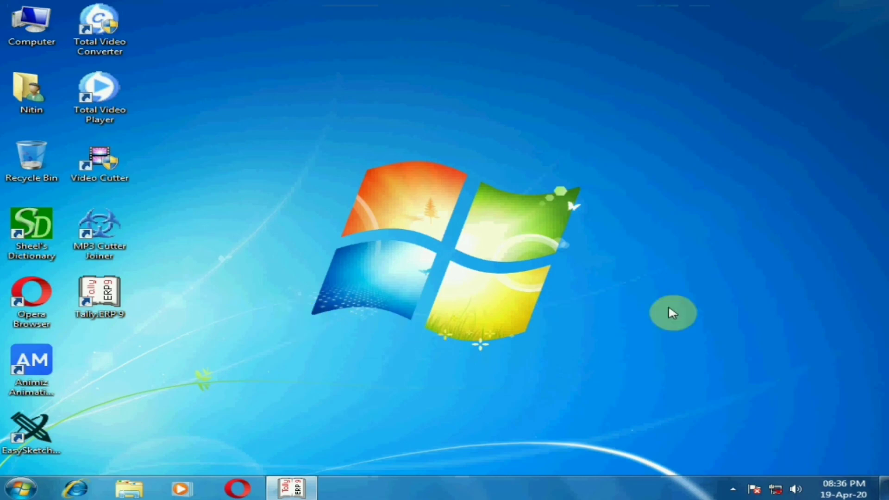